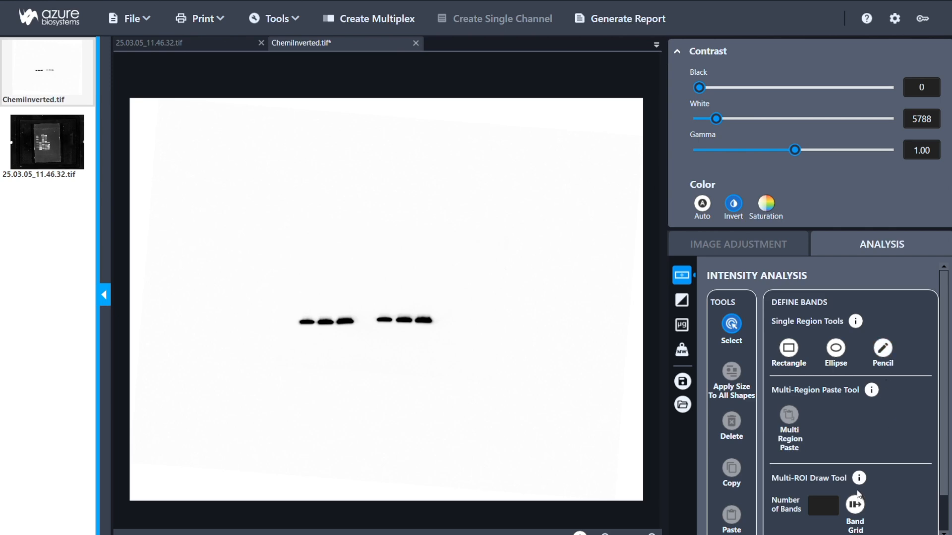
Step: Draw a rectangular region of about 10,700 area around the first band and multi-paste copies over the second, third and fourth bands
{"action": "left_click", "coordinate": [789, 349]}
{"action": "mouse_move", "coordinate": [306, 326]}
{"action": "left_mouse_down"}
{"action": "mouse_move", "coordinate": [297, 320]}
{"action": "mouse_move", "coordinate": [318, 327]}
{"action": "left_mouse_up"}
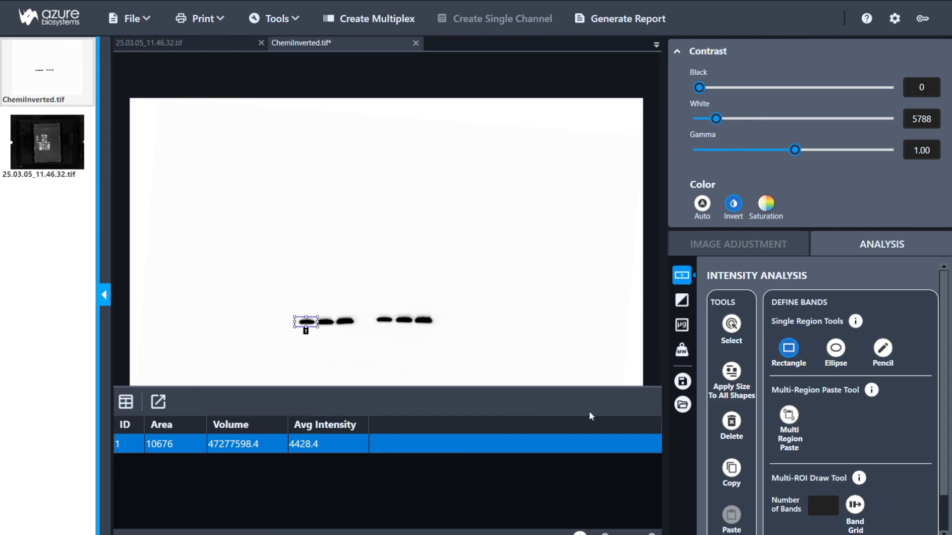
{"action": "left_click", "coordinate": [739, 477]}
{"action": "left_click", "coordinate": [792, 424]}
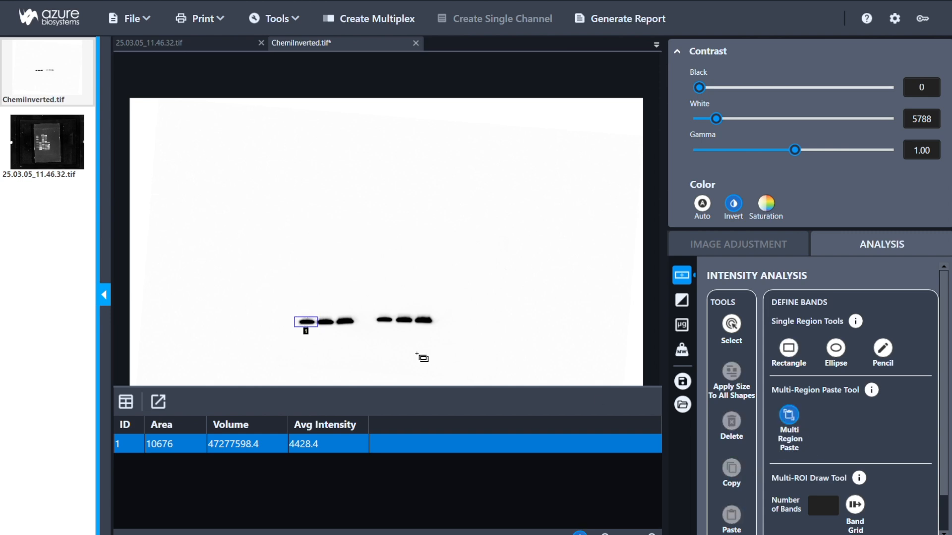
{"action": "left_click", "coordinate": [326, 324]}
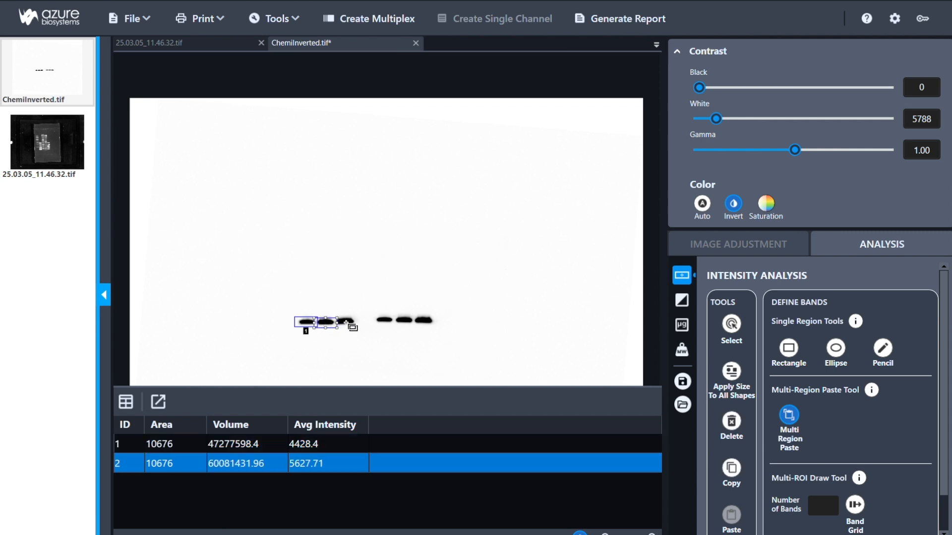
{"action": "left_click", "coordinate": [346, 322]}
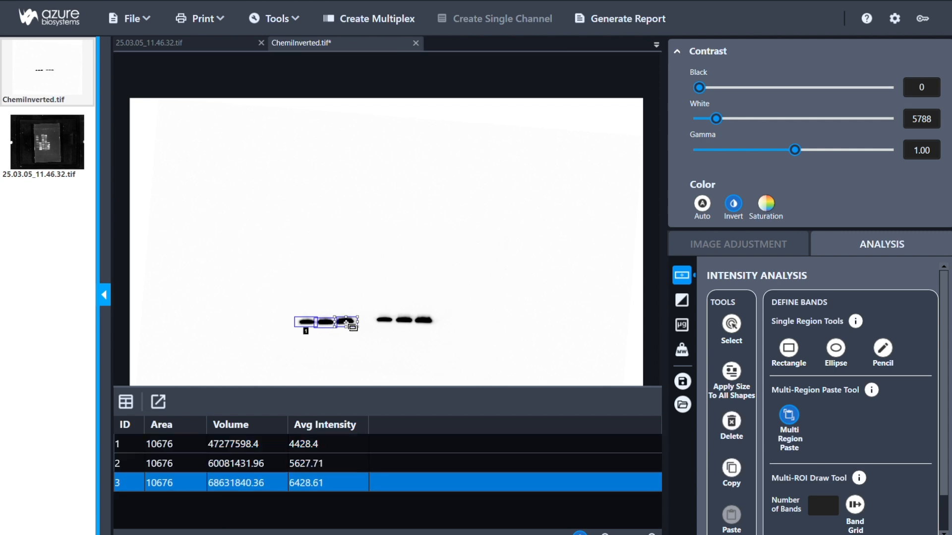
{"action": "left_click", "coordinate": [387, 320]}
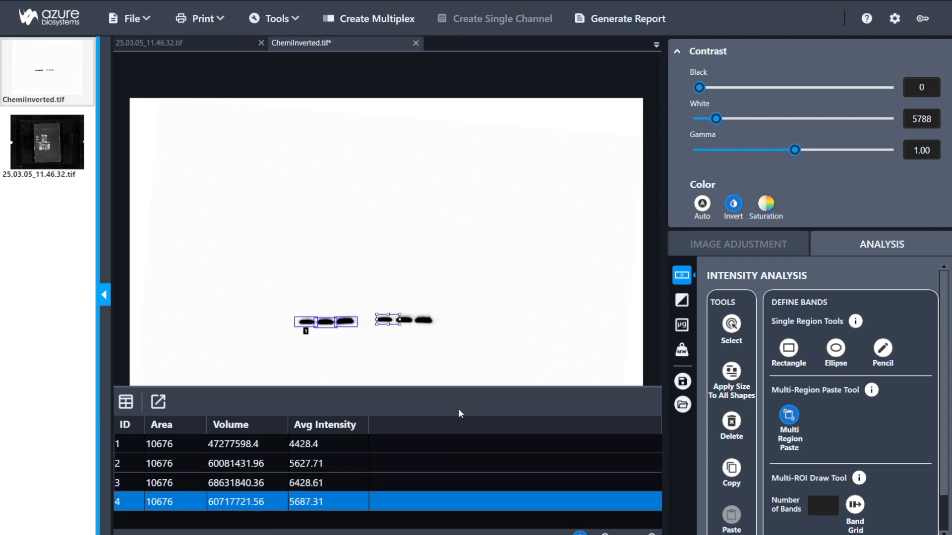
Step: Centre the fourth region on its band and delete the region over the third band
{"action": "left_click", "coordinate": [732, 325]}
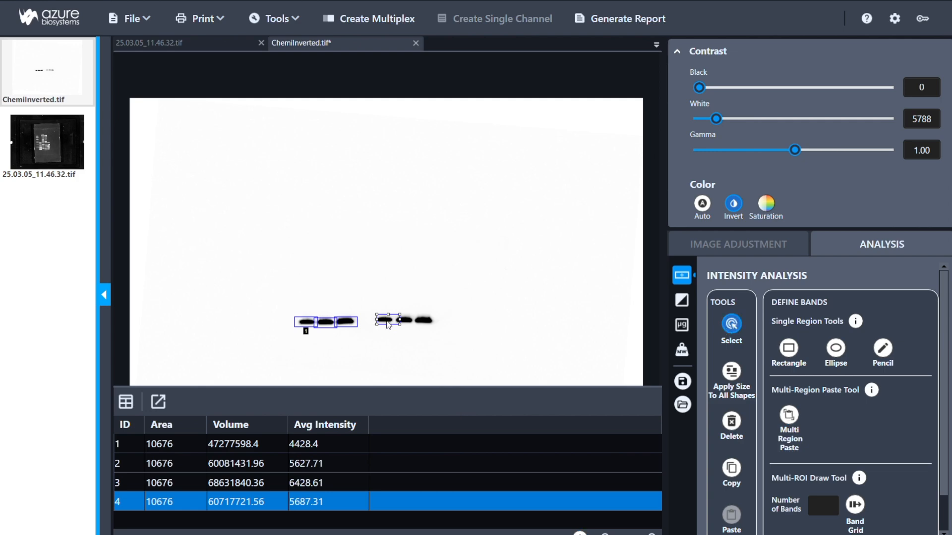
{"action": "left_click_drag", "start_coordinate": [387, 319], "coordinate": [385, 321]}
{"action": "left_click", "coordinate": [351, 322]}
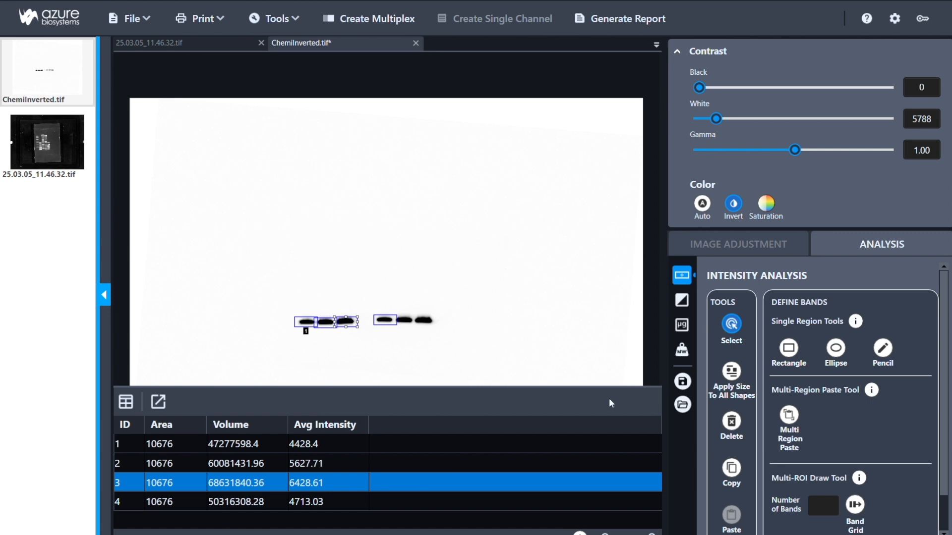
{"action": "left_click", "coordinate": [736, 425]}
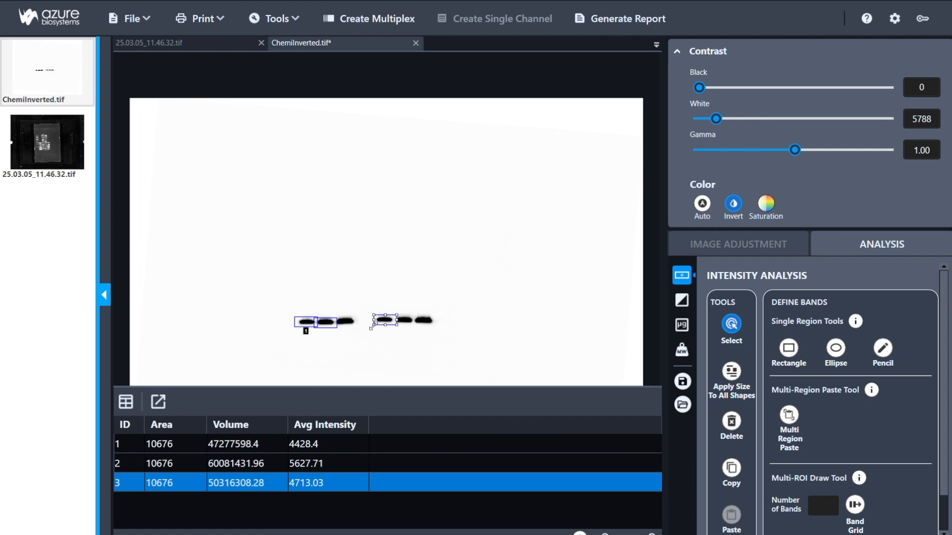
Step: Enlarge the region over the fourth band to an area of about 29,600 and apply that size to all shapes
{"action": "left_click_drag", "start_coordinate": [371, 327], "coordinate": [363, 338]}
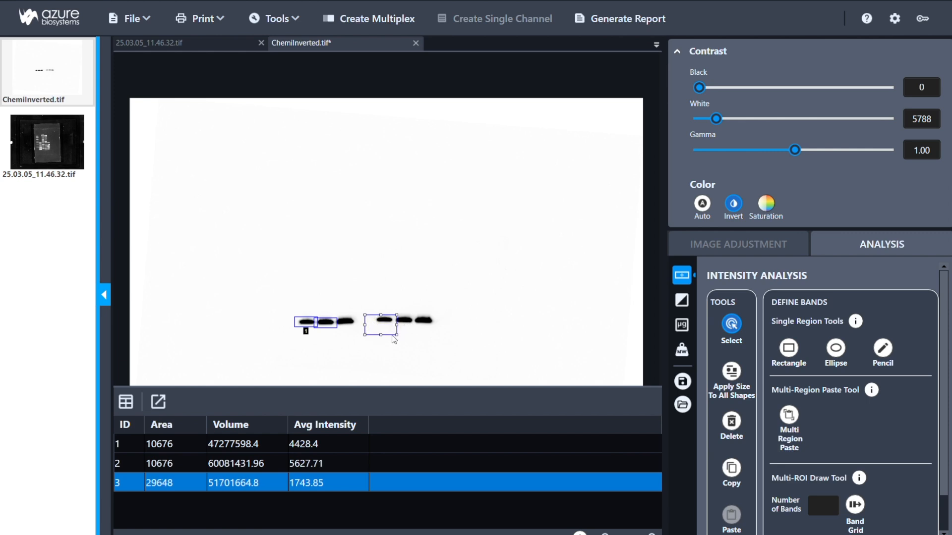
{"action": "left_click", "coordinate": [732, 376]}
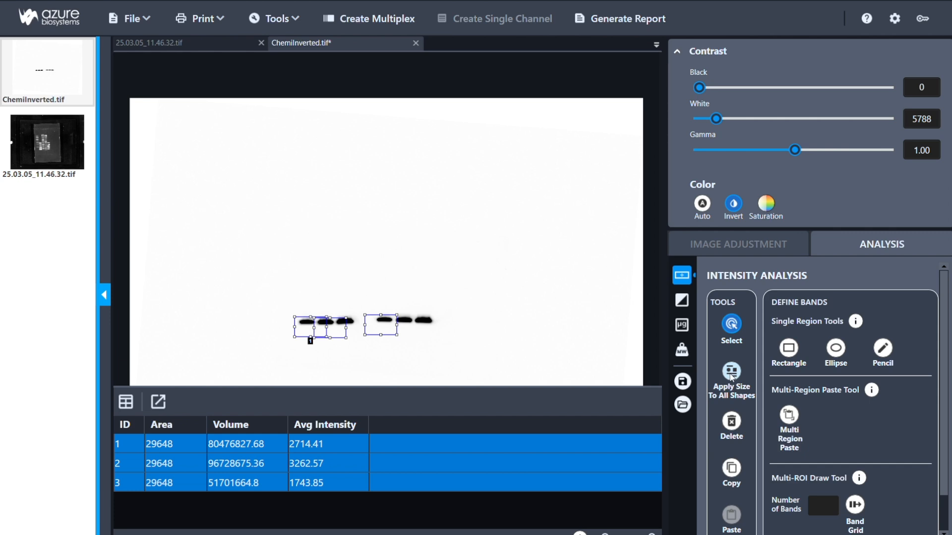
Step: Draw a rectangular region of about 23,500 area around the first band and place a pasted copy over the third band
{"action": "left_click", "coordinate": [788, 348]}
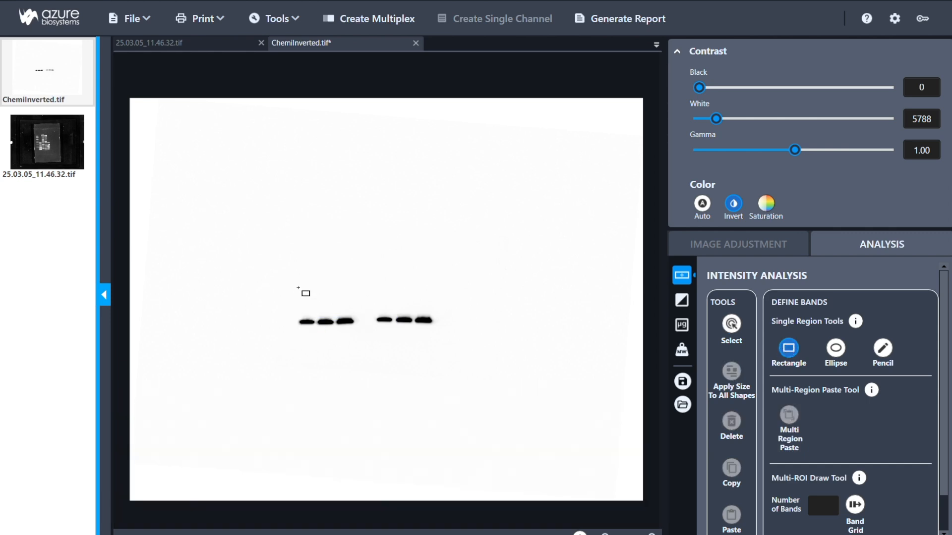
{"action": "left_click_drag", "start_coordinate": [291, 313], "coordinate": [319, 331]}
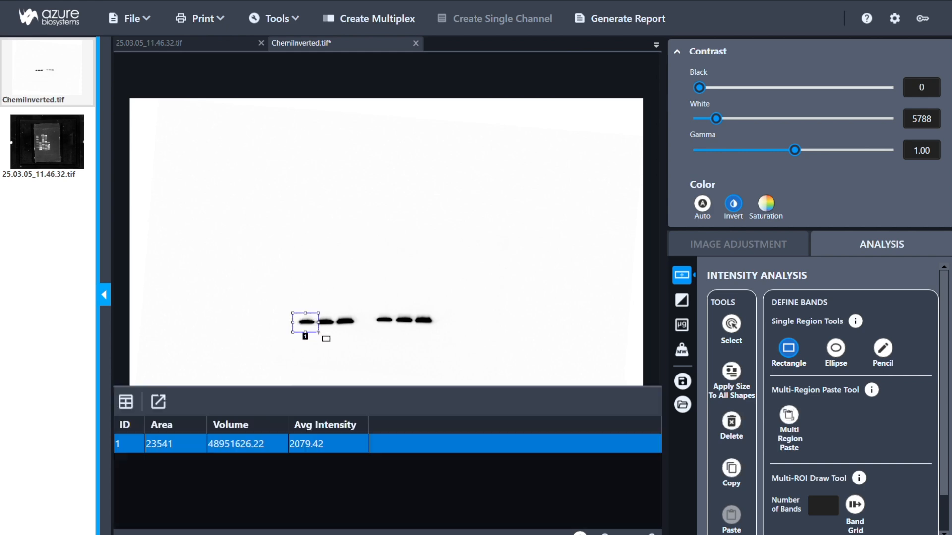
{"action": "left_click", "coordinate": [731, 468]}
{"action": "left_click", "coordinate": [732, 516]}
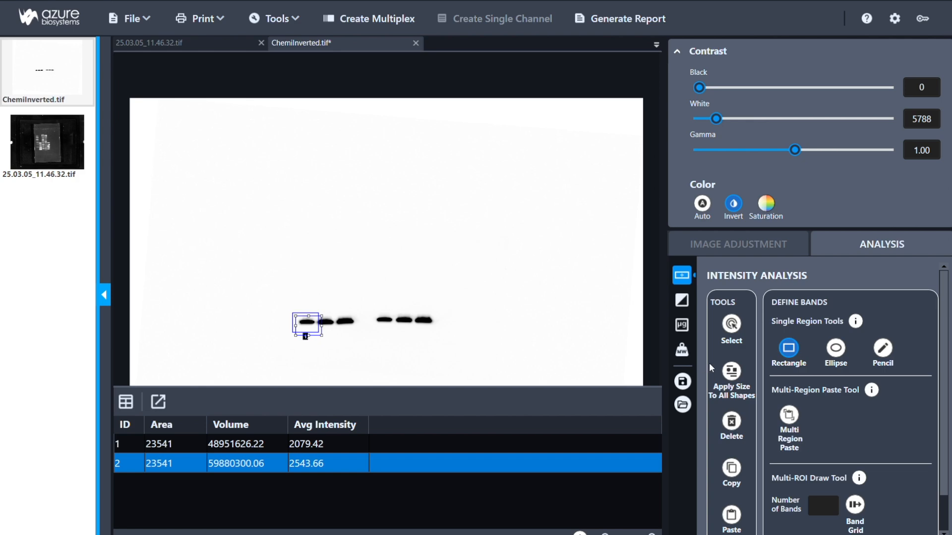
{"action": "left_click", "coordinate": [733, 327]}
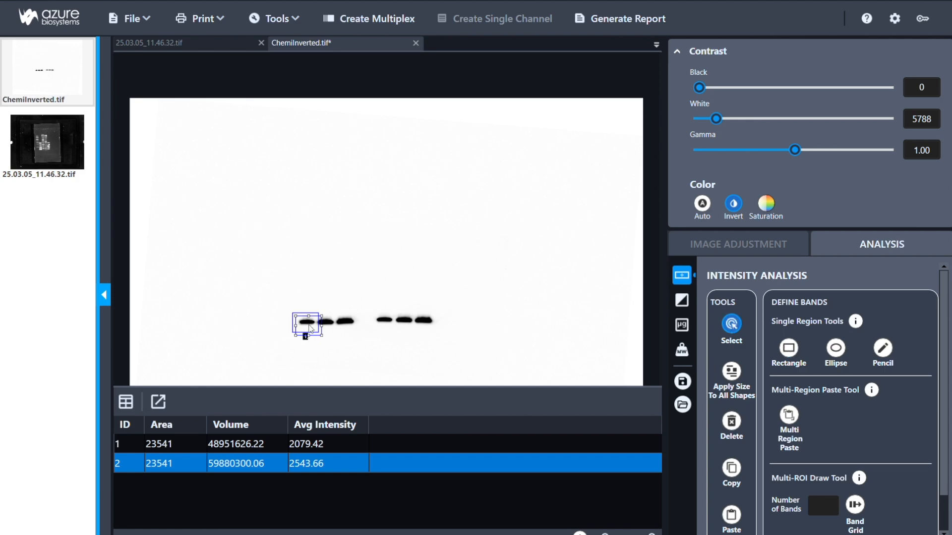
{"action": "left_click_drag", "start_coordinate": [309, 326], "coordinate": [348, 326]}
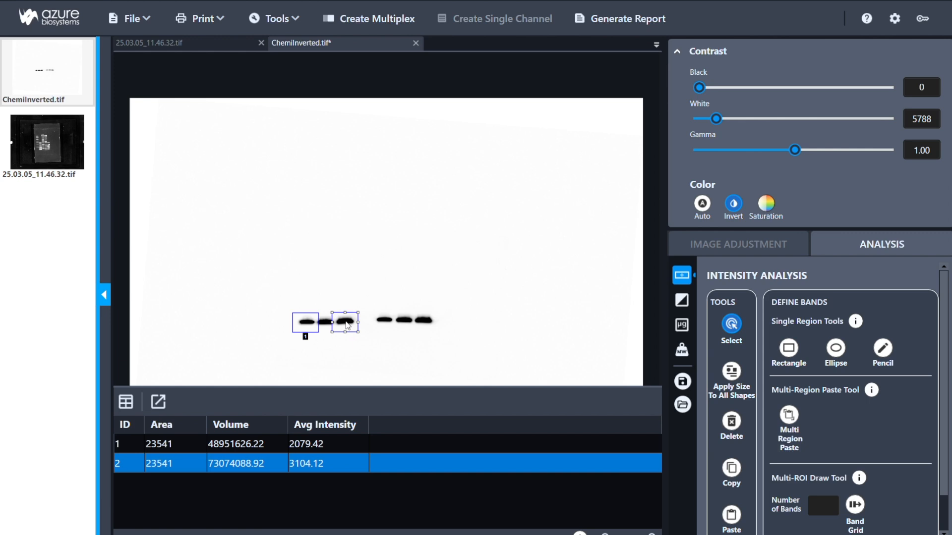
Step: Draw an elliptical region over the last band, centre it on the band and shrink it to an area of about 14,100
{"action": "left_click", "coordinate": [836, 348]}
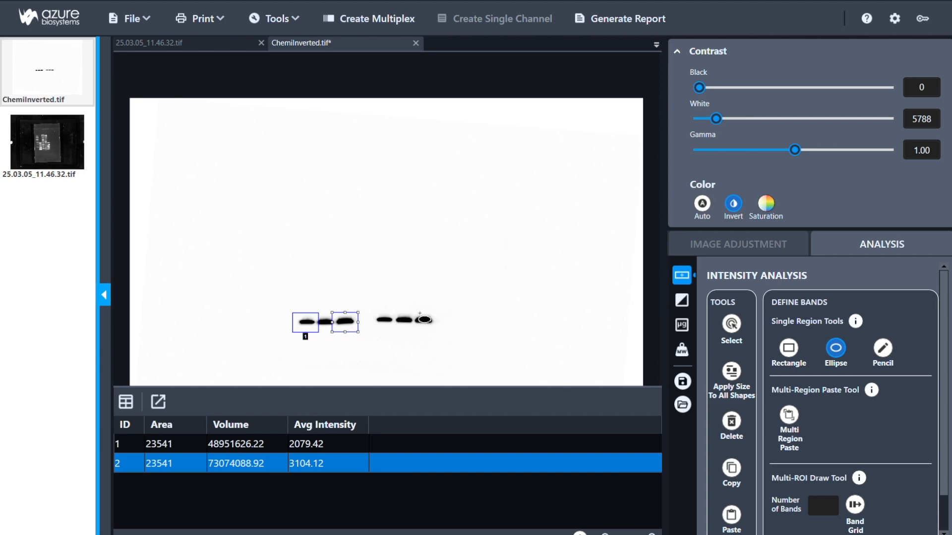
{"action": "left_click_drag", "start_coordinate": [417, 312], "coordinate": [446, 330]}
{"action": "left_click", "coordinate": [730, 327]}
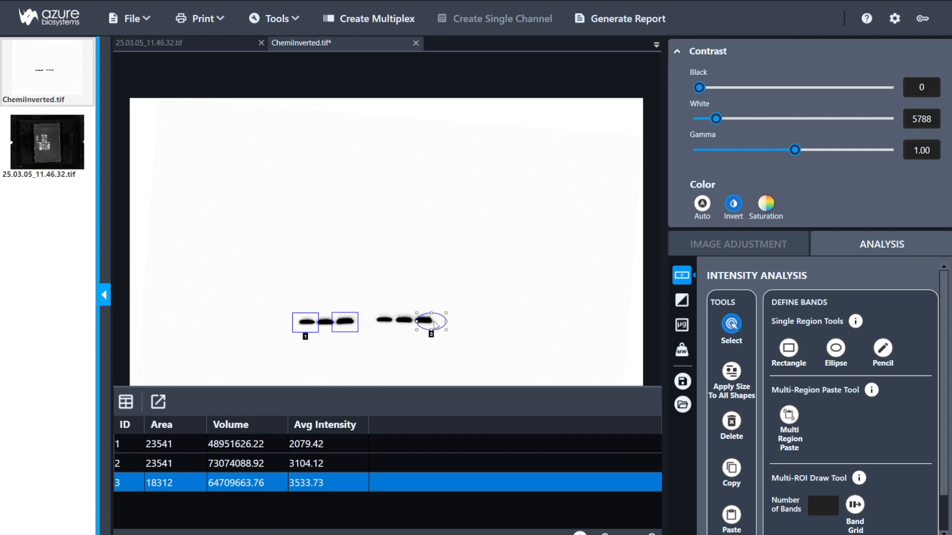
{"action": "left_click_drag", "start_coordinate": [434, 324], "coordinate": [428, 322]}
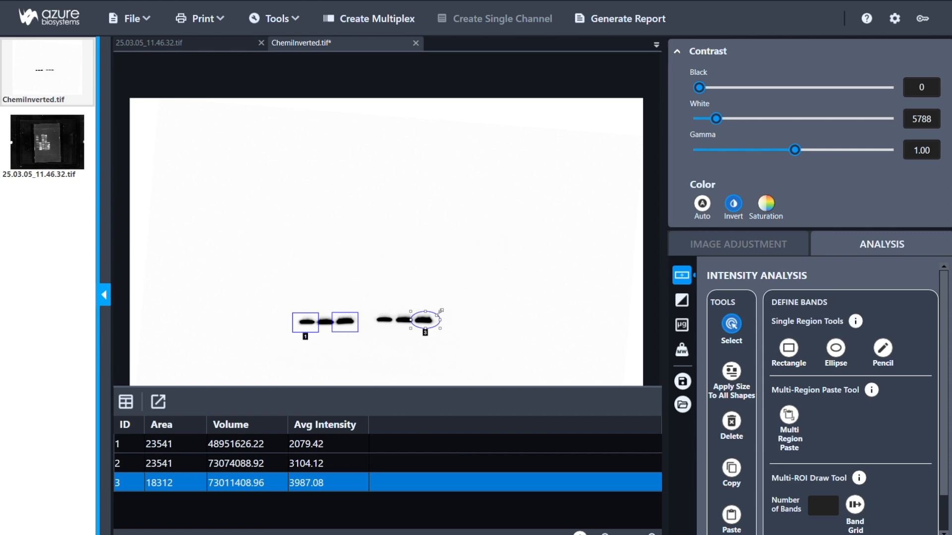
{"action": "left_click_drag", "start_coordinate": [441, 311], "coordinate": [438, 314]}
Step: Copy the ellipse and multi-paste it over the fifth and fourth bands
{"action": "left_click", "coordinate": [736, 475]}
{"action": "left_click", "coordinate": [788, 416]}
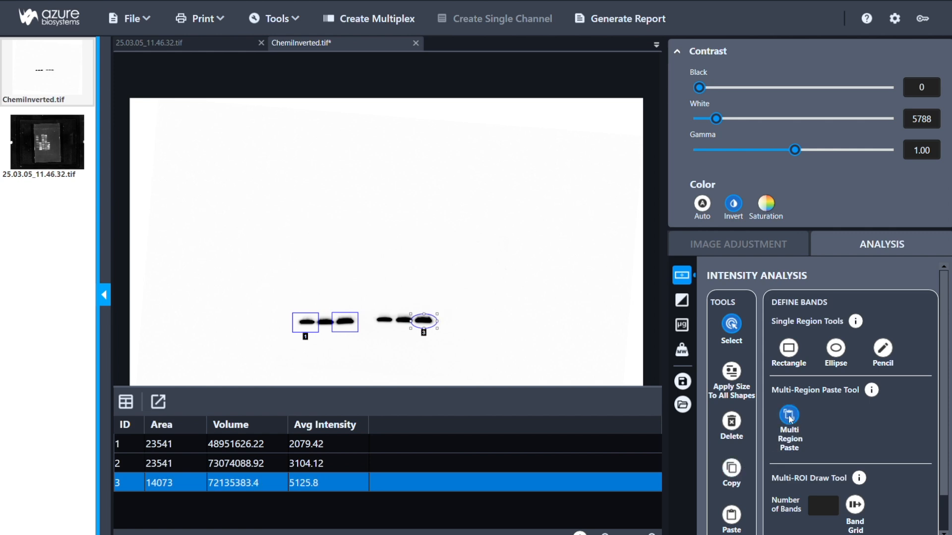
{"action": "left_click", "coordinate": [403, 322]}
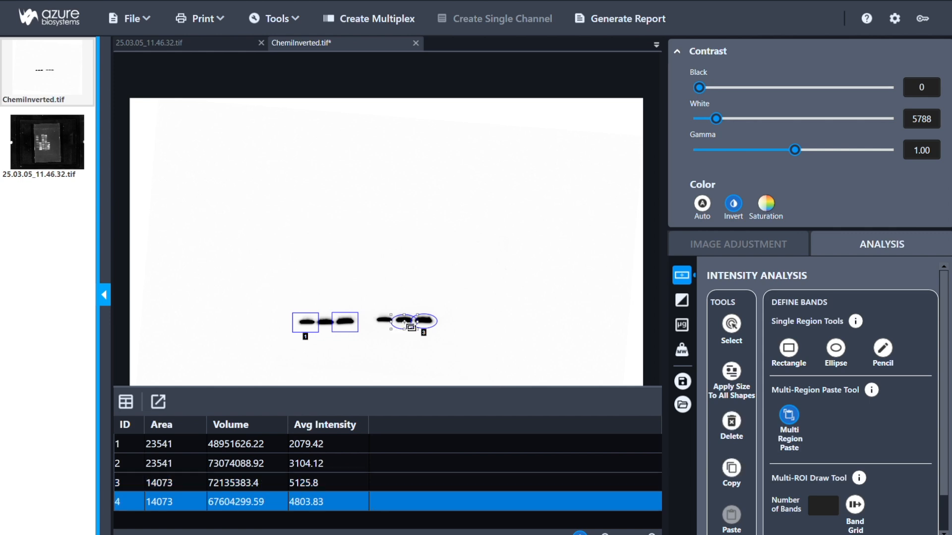
{"action": "left_click", "coordinate": [384, 318]}
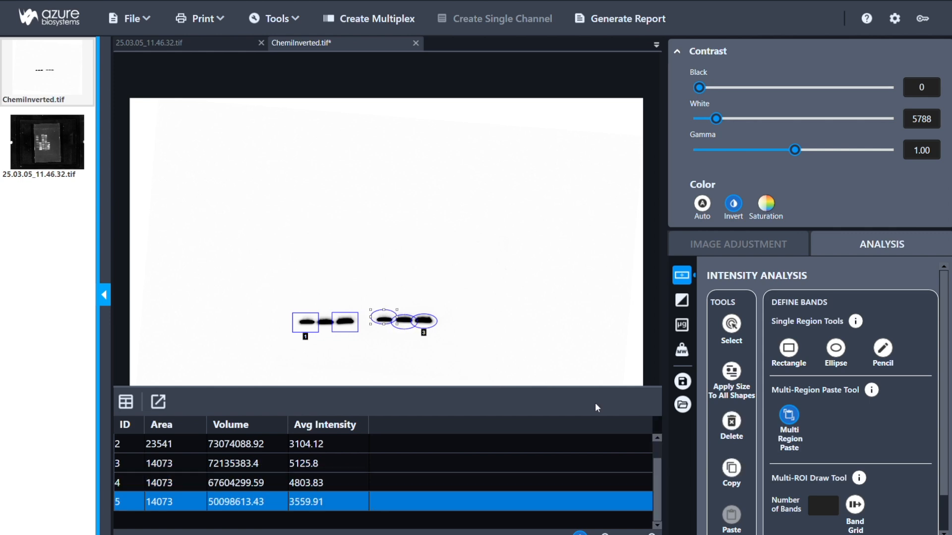
Step: Delete all three elliptical regions, keeping the rectangles over the first and third bands
{"action": "left_click", "coordinate": [731, 421]}
{"action": "left_click", "coordinate": [426, 321]}
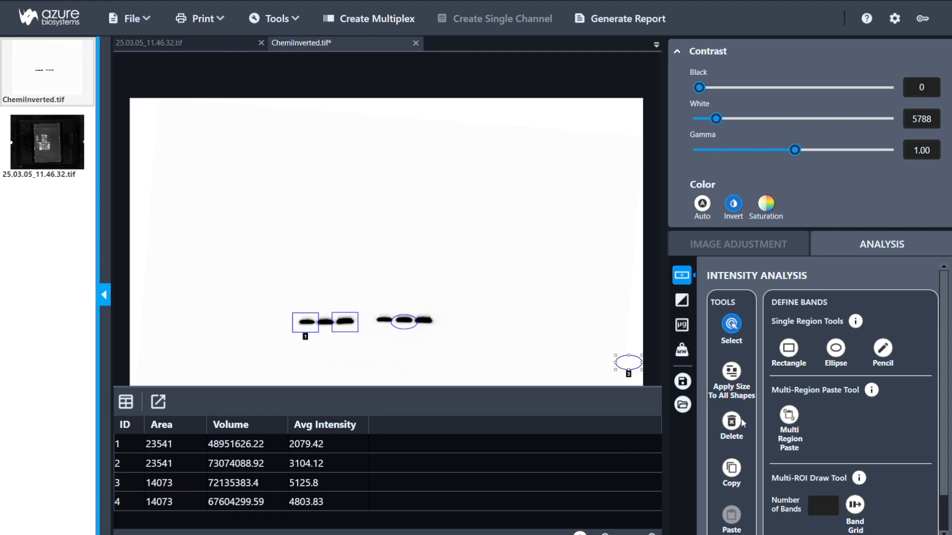
{"action": "left_click", "coordinate": [732, 424]}
{"action": "left_click", "coordinate": [405, 322]}
{"action": "left_click", "coordinate": [732, 423]}
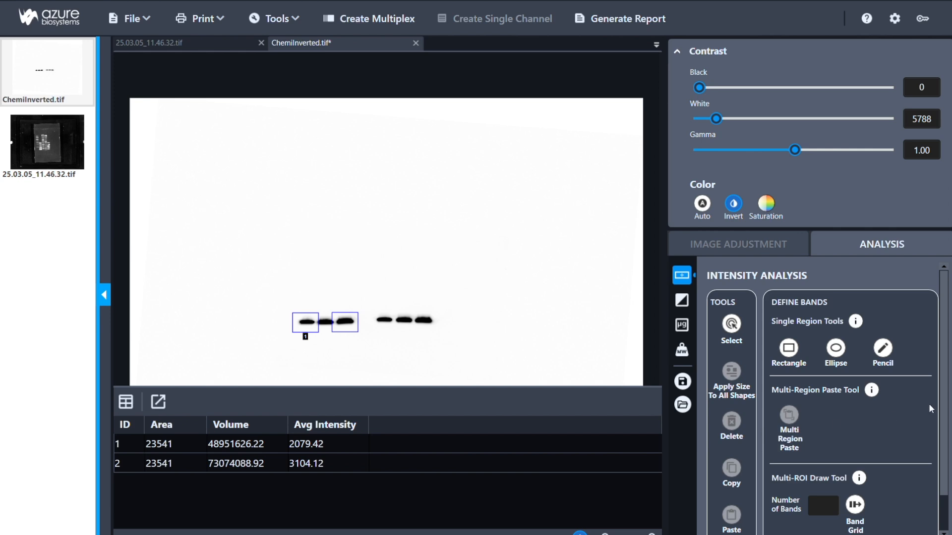
Step: Trace a freehand region around the fourth band with the Pencil tool
{"action": "left_click", "coordinate": [883, 350]}
{"action": "mouse_move", "coordinate": [382, 300]}
{"action": "left_mouse_down"}
{"action": "mouse_move", "coordinate": [459, 316]}
{"action": "mouse_move", "coordinate": [361, 331]}
{"action": "mouse_move", "coordinate": [374, 297]}
{"action": "left_mouse_up"}
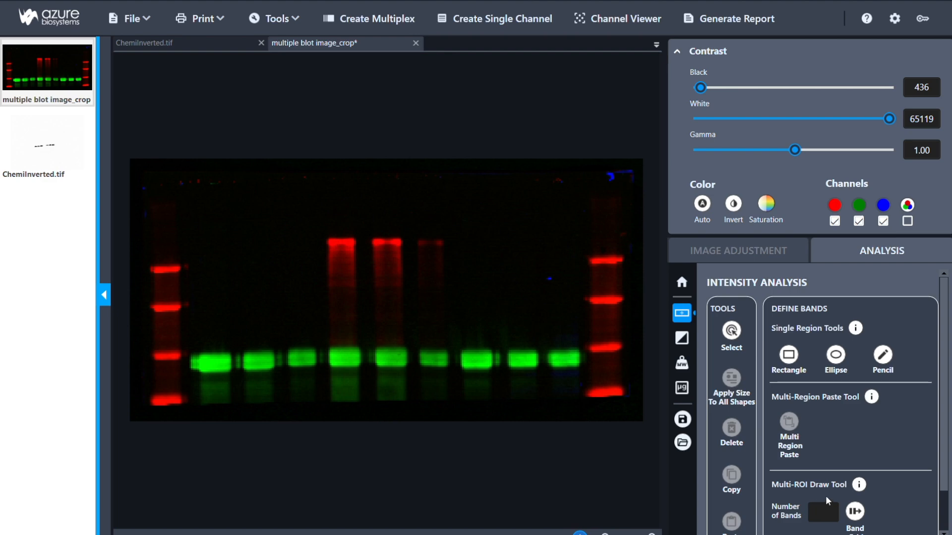
Step: Set the number of bands to 9 and draw a band grid across the row of green bands in the multiplex blot
{"action": "scroll", "coordinate": [827, 501], "scroll_direction": "down", "scroll_amount": 1}
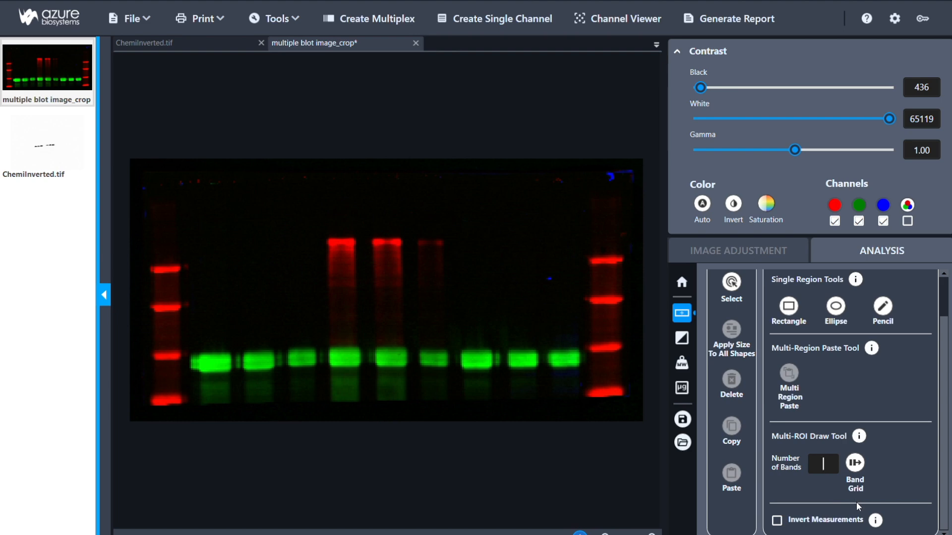
{"action": "type", "text": "9"}
{"action": "left_click", "coordinate": [858, 465]}
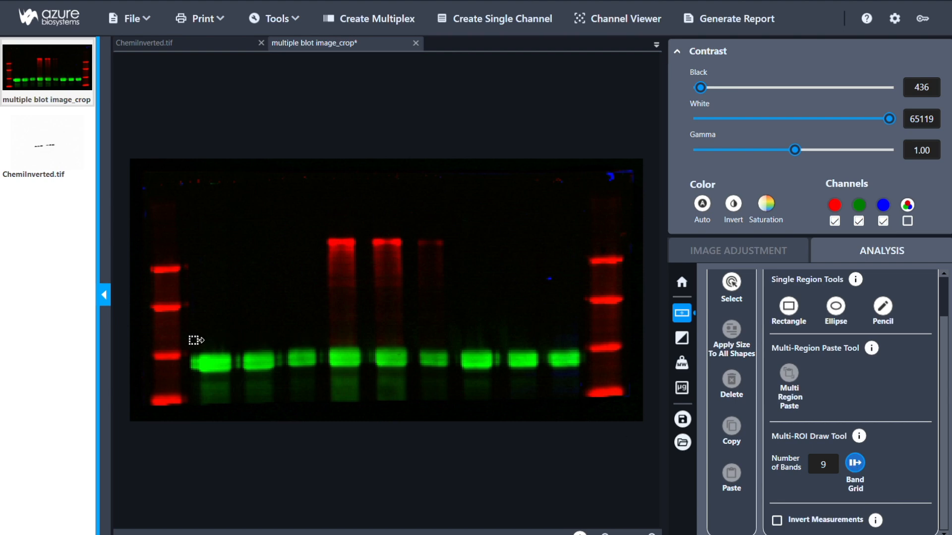
{"action": "left_click_drag", "start_coordinate": [189, 338], "coordinate": [597, 381]}
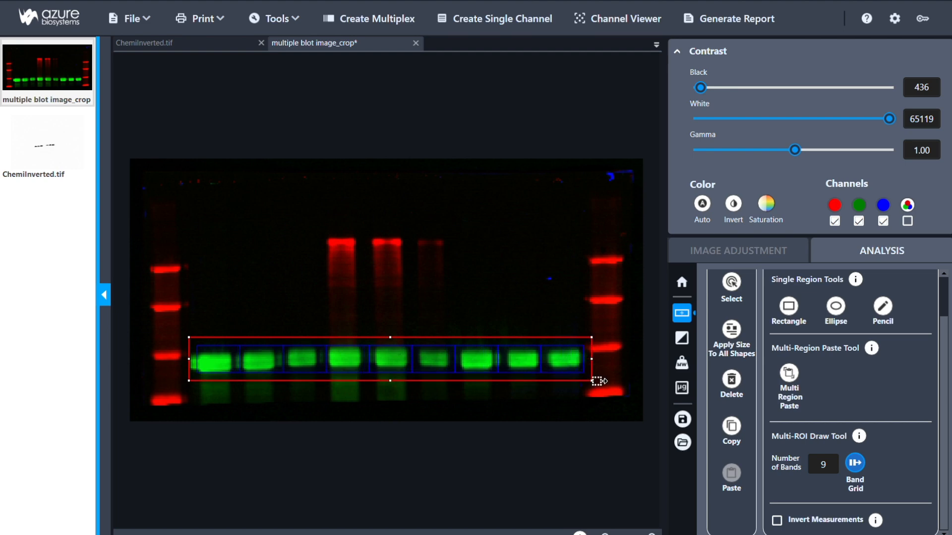
{"action": "left_click_drag", "start_coordinate": [598, 380], "coordinate": [597, 380]}
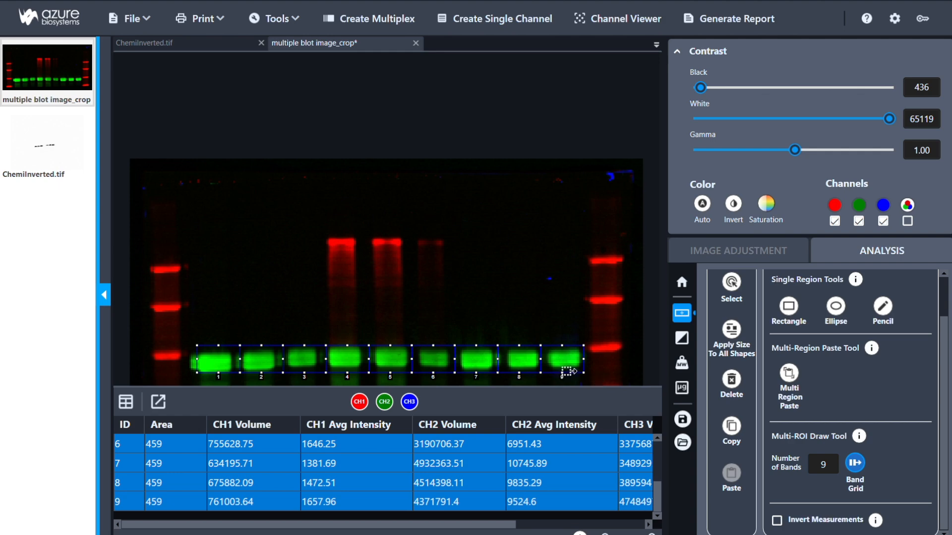
Step: Deselect the grid regions and individually shift regions 1 and 2 to centre them on their green bands
{"action": "left_click", "coordinate": [736, 290]}
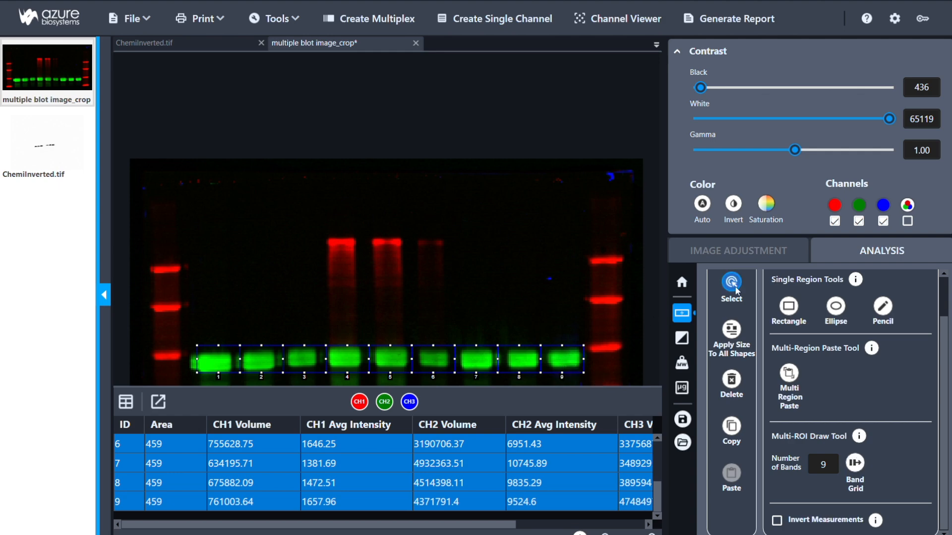
{"action": "mouse_move", "coordinate": [390, 360]}
{"action": "left_mouse_down"}
{"action": "mouse_move", "coordinate": [391, 351]}
{"action": "mouse_move", "coordinate": [390, 360]}
{"action": "left_mouse_up"}
{"action": "left_click", "coordinate": [447, 387]}
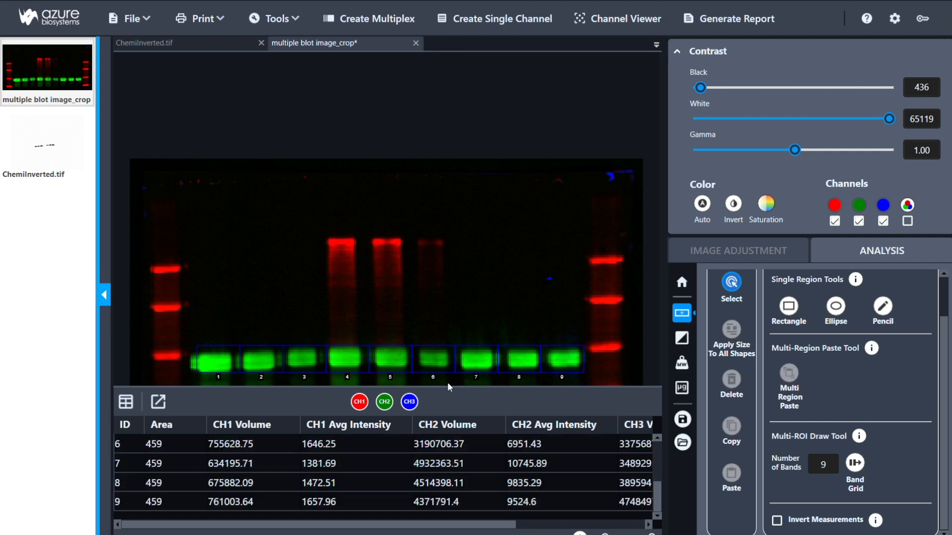
{"action": "left_click", "coordinate": [222, 364]}
{"action": "left_click_drag", "start_coordinate": [221, 362], "coordinate": [216, 365]}
{"action": "left_click_drag", "start_coordinate": [274, 366], "coordinate": [270, 368]}
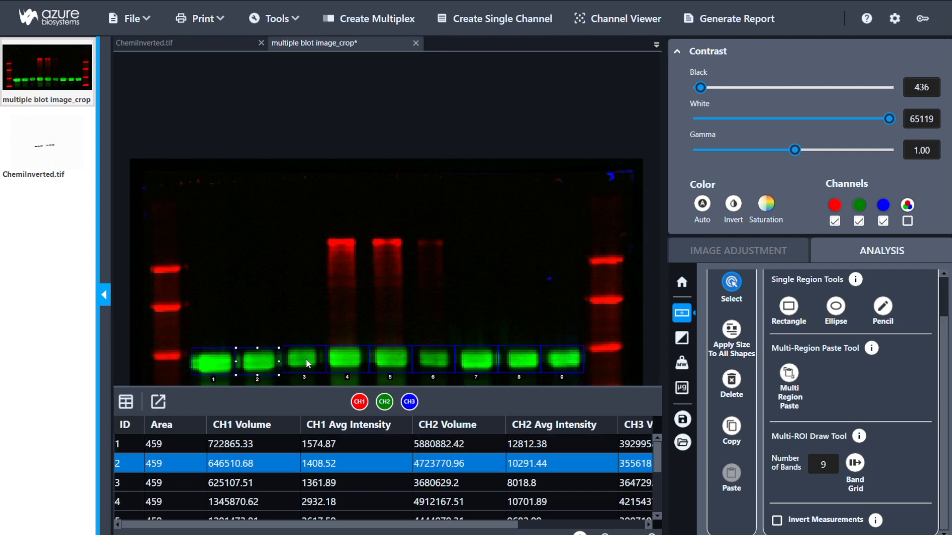
Step: Nudge regions 3, 4 and 6 individually so each fits around its green band
{"action": "left_click_drag", "start_coordinate": [305, 359], "coordinate": [302, 355]}
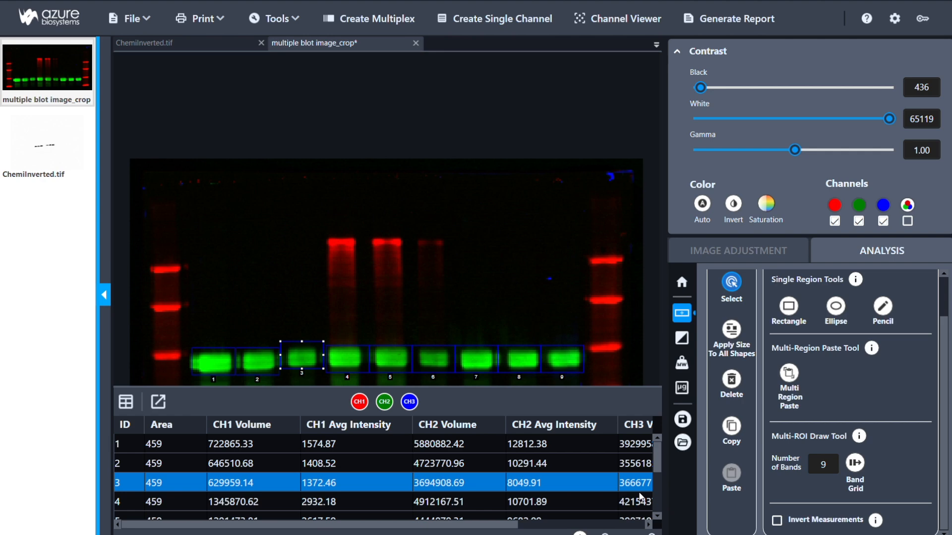
{"action": "left_click_drag", "start_coordinate": [357, 368], "coordinate": [356, 366]}
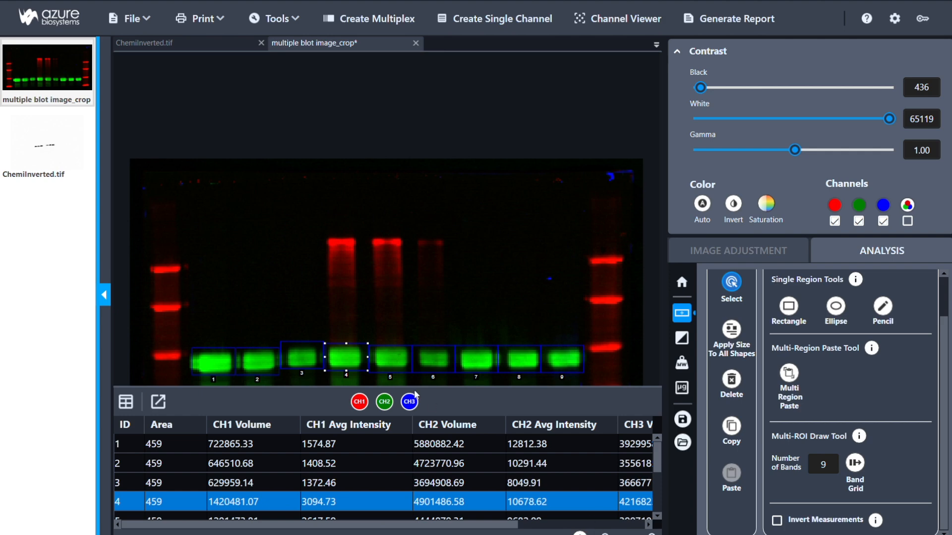
{"action": "left_click", "coordinate": [446, 367]}
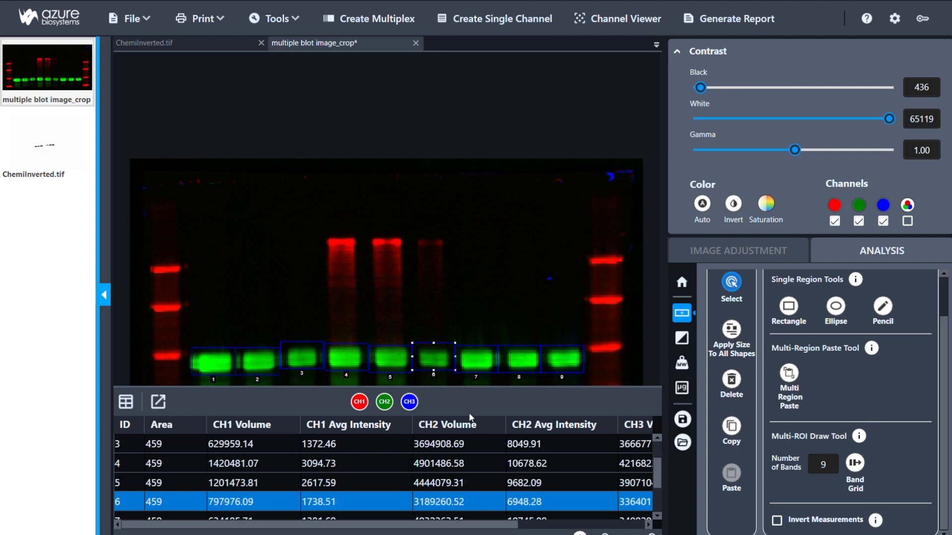
Step: Switch back to the ChemiInverted.tif image
{"action": "left_click", "coordinate": [36, 148]}
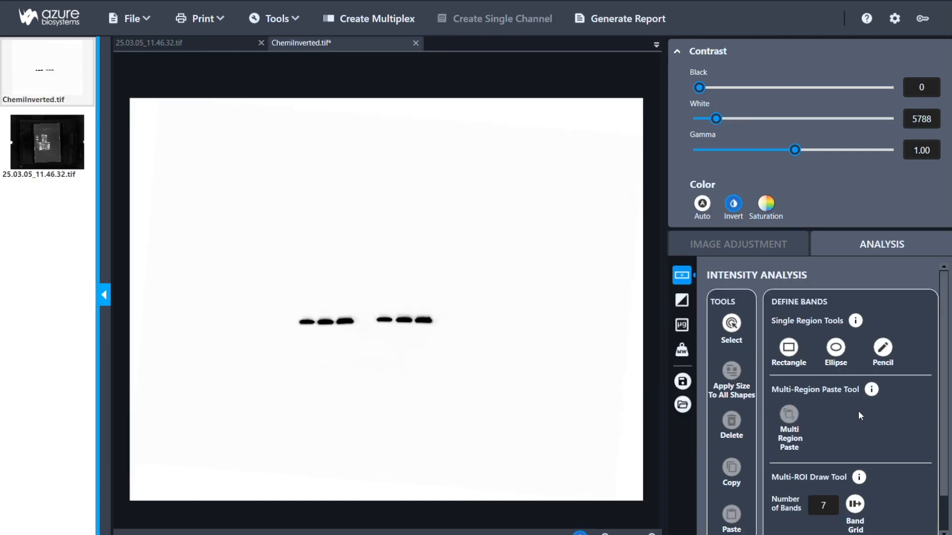
Step: Draw a rectangular region with an area of about 16159 around the first band on the blot's left side
{"action": "left_click", "coordinate": [788, 348]}
{"action": "left_click", "coordinate": [296, 317]}
{"action": "left_click_drag", "start_coordinate": [303, 321], "coordinate": [325, 337]}
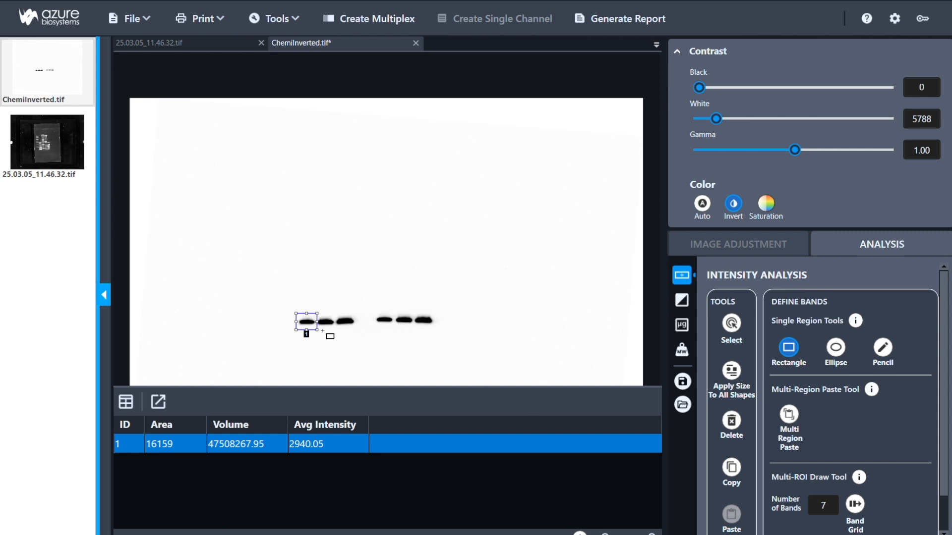
Step: Copy the first band's region and multi-paste it onto the other five bands
{"action": "left_click", "coordinate": [733, 470]}
{"action": "left_click", "coordinate": [789, 414]}
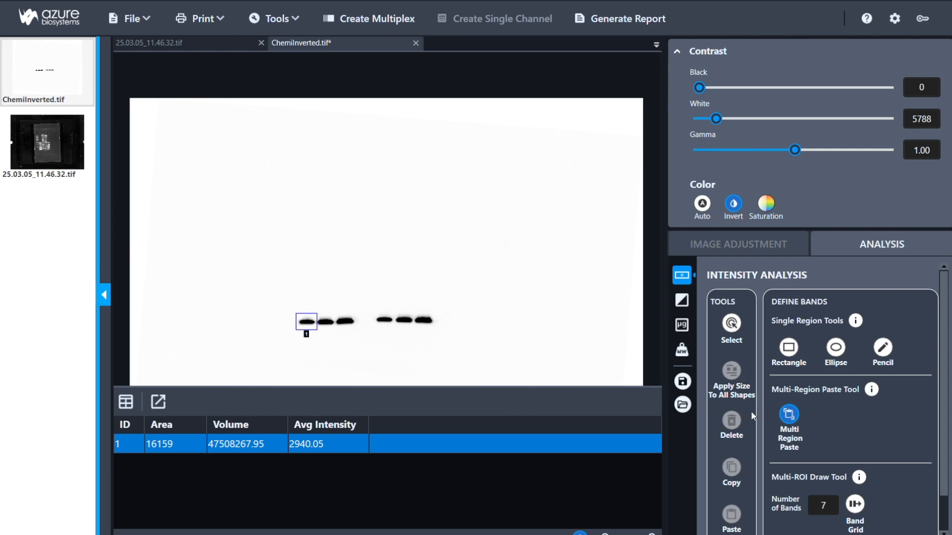
{"action": "left_click", "coordinate": [326, 323]}
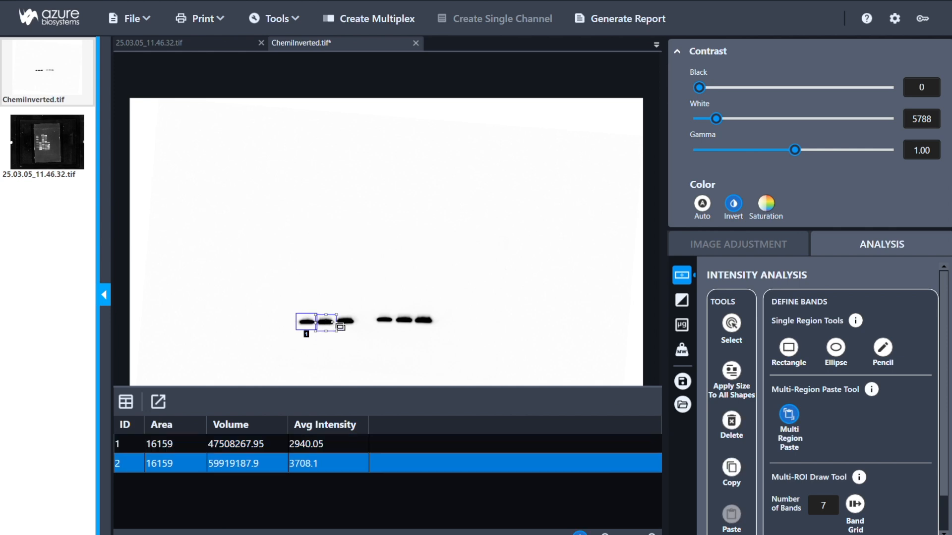
{"action": "left_click", "coordinate": [345, 322]}
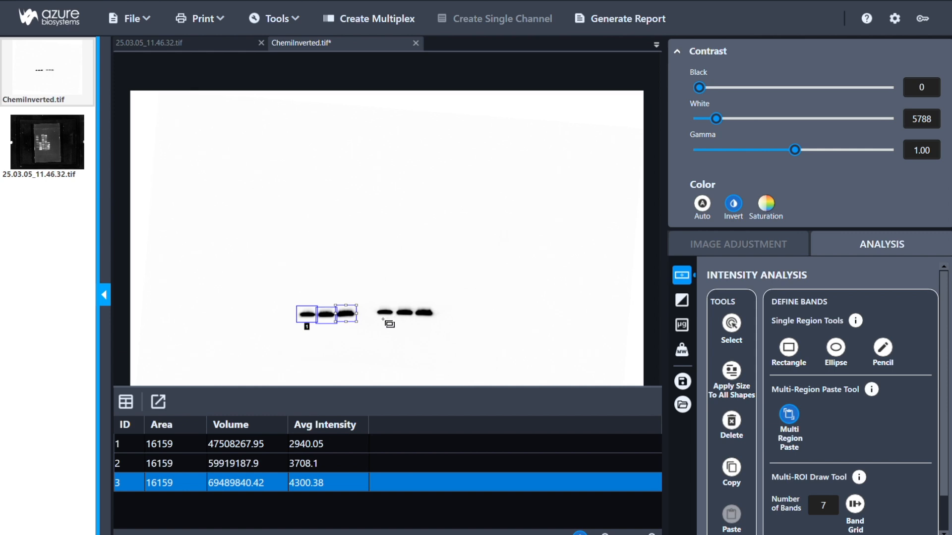
{"action": "left_click", "coordinate": [384, 313]}
{"action": "left_click", "coordinate": [405, 313]}
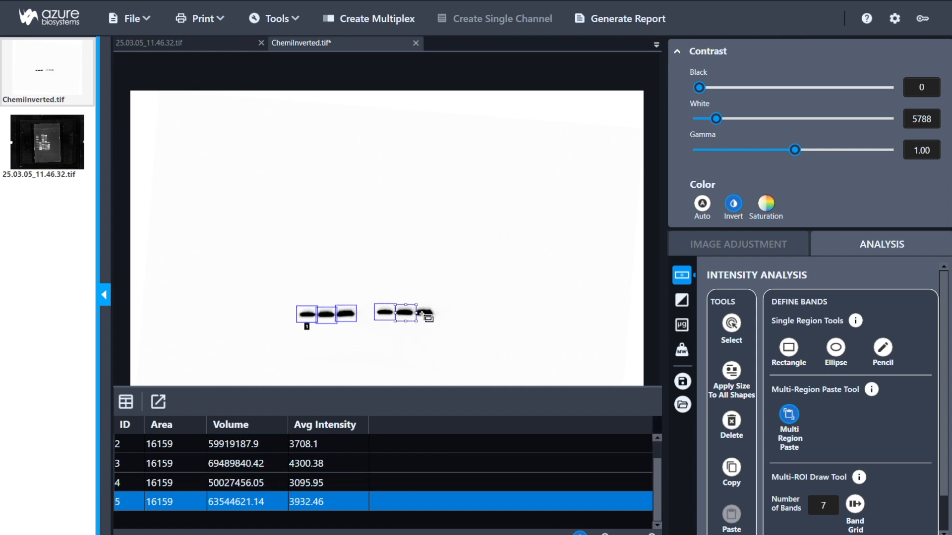
{"action": "left_click", "coordinate": [425, 312]}
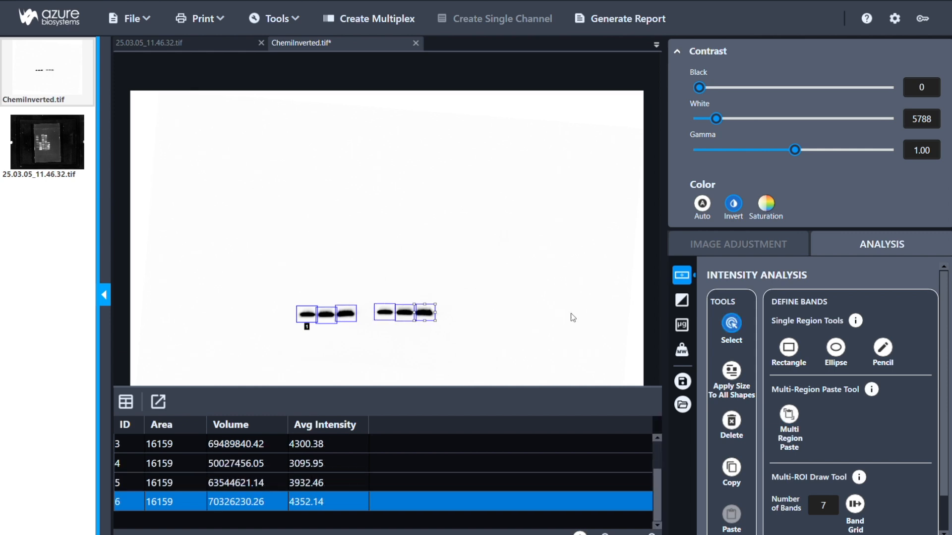
Step: Apply Local background subtraction to the band regions and switch the method to Control Area
{"action": "left_click", "coordinate": [682, 301]}
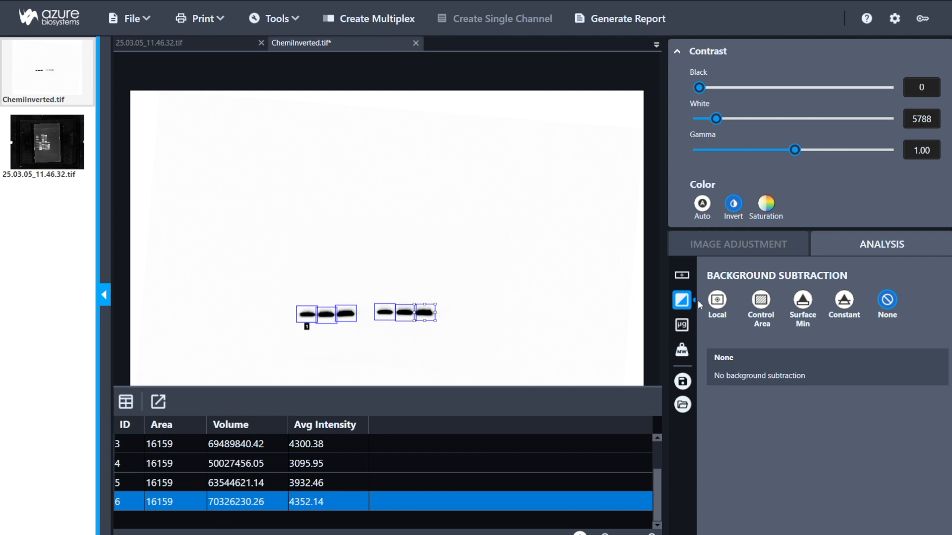
{"action": "left_click", "coordinate": [718, 301]}
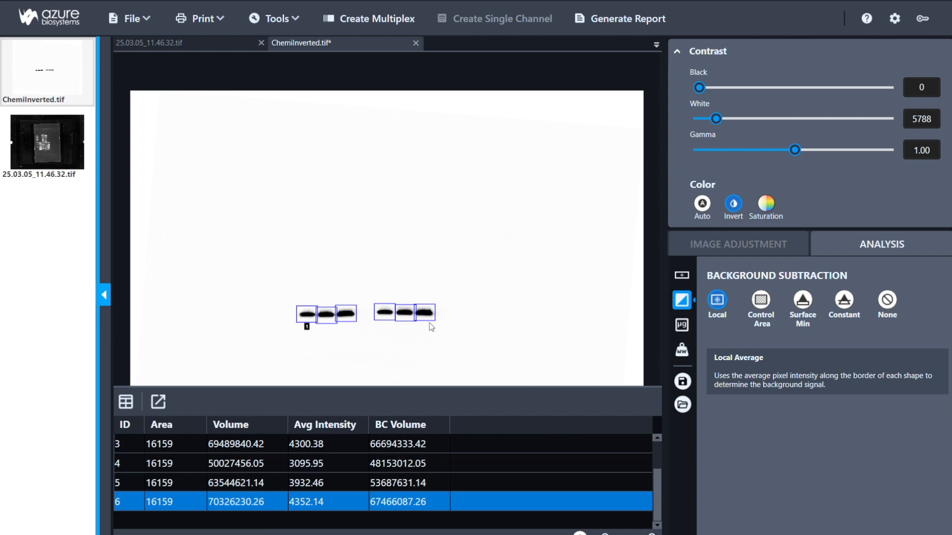
{"action": "left_click", "coordinate": [761, 301]}
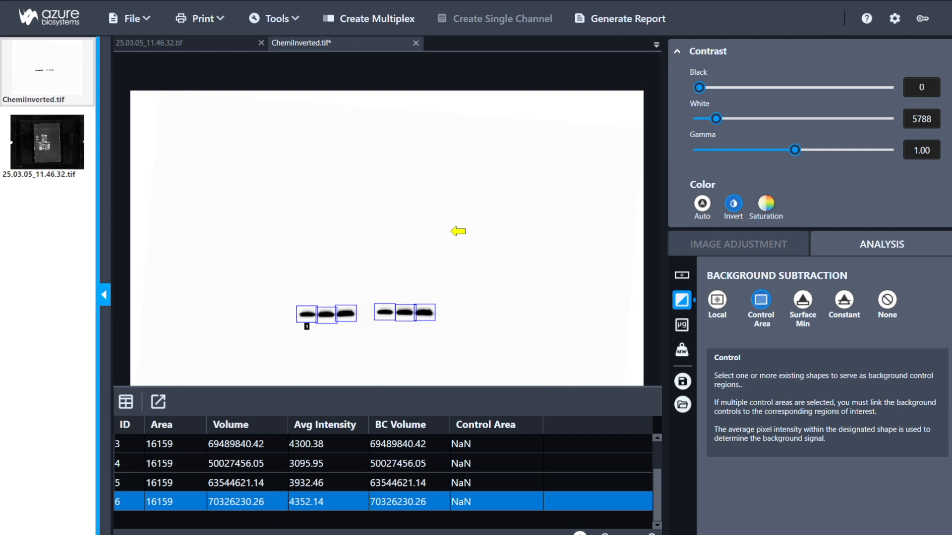
Step: Draw a rectangular region with an area of about 44160 on the empty background above and to the right of the bands
{"action": "left_click", "coordinate": [682, 275]}
{"action": "left_click", "coordinate": [795, 348]}
{"action": "left_click_drag", "start_coordinate": [462, 198], "coordinate": [503, 222]}
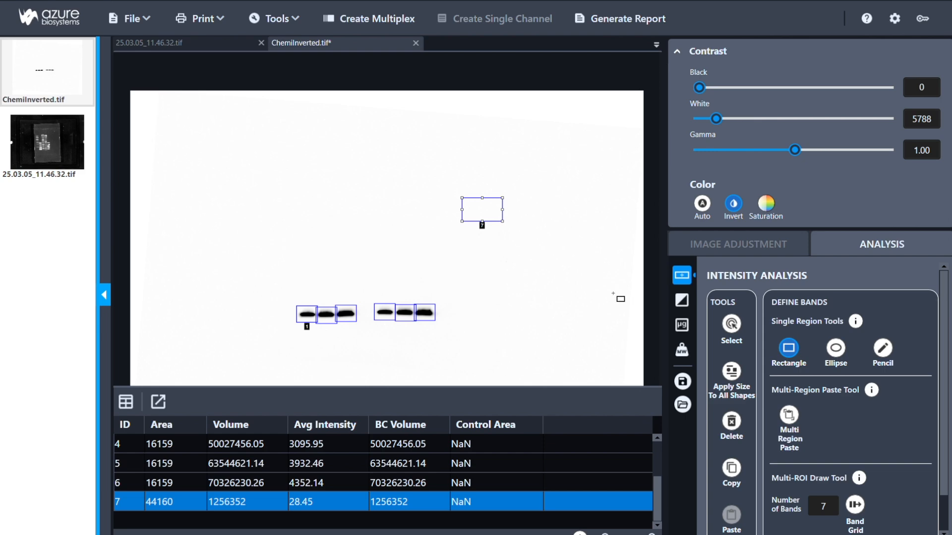
Step: Apply Control Area background subtraction using the empty background rectangle, region 7, as the control
{"action": "left_click", "coordinate": [684, 300]}
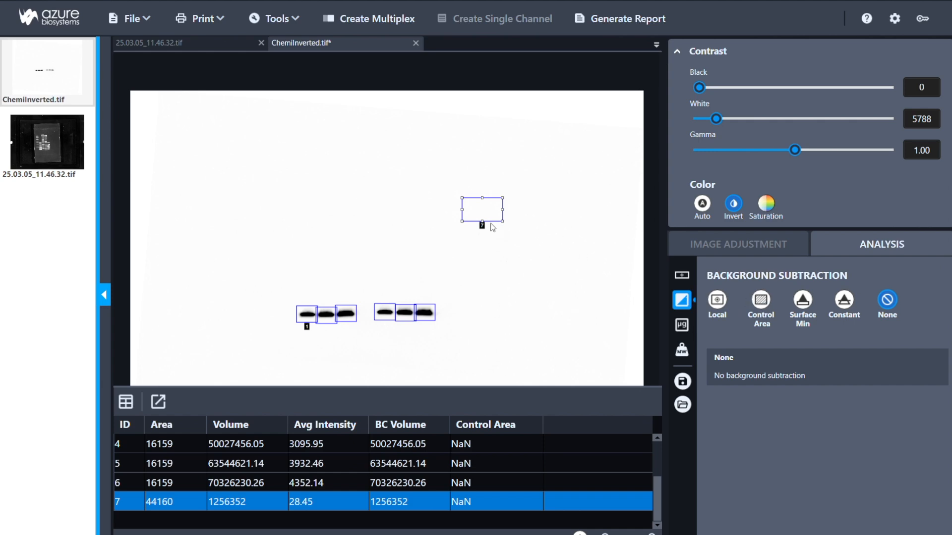
{"action": "left_click", "coordinate": [757, 305]}
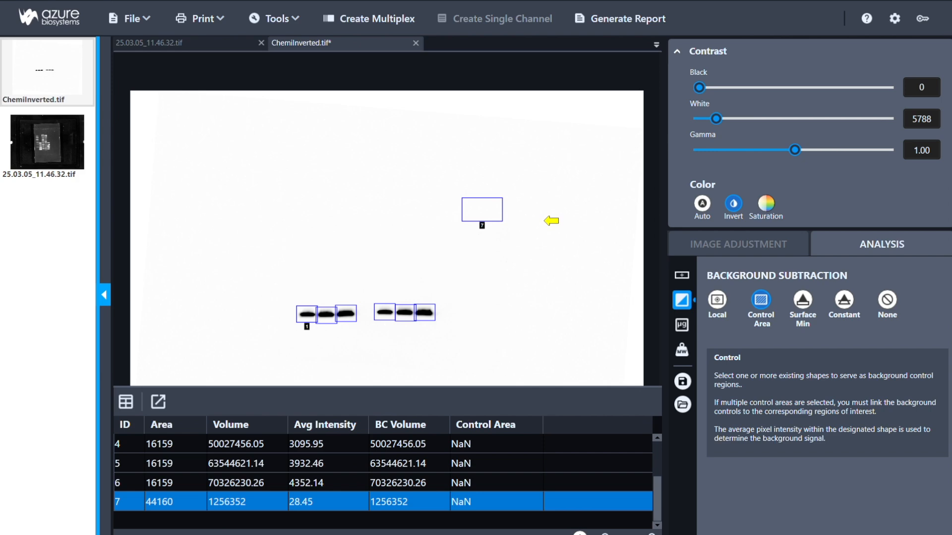
{"action": "left_click", "coordinate": [486, 213]}
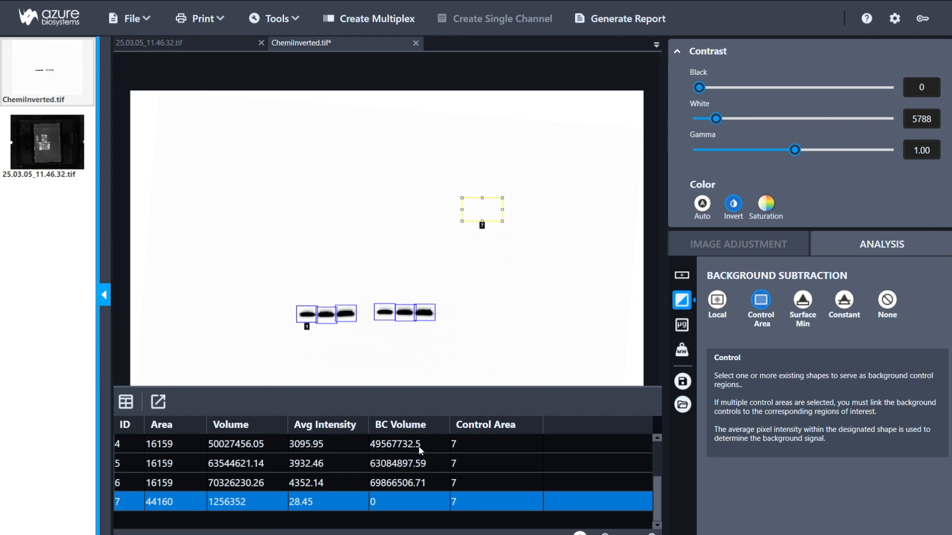
Step: Apply Surface Min background subtraction, comparing it with the Local method before returning to Surface Min
{"action": "left_click", "coordinate": [802, 309]}
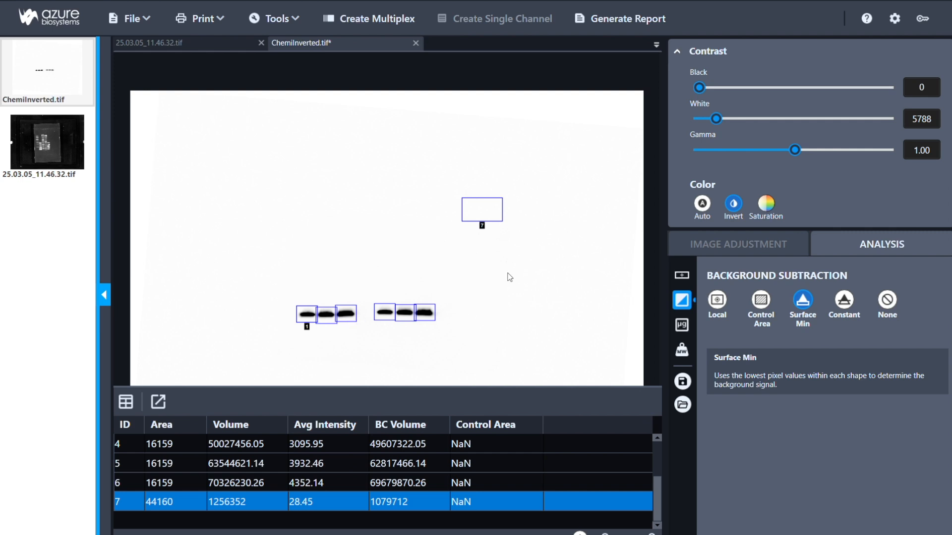
{"action": "left_click", "coordinate": [722, 300]}
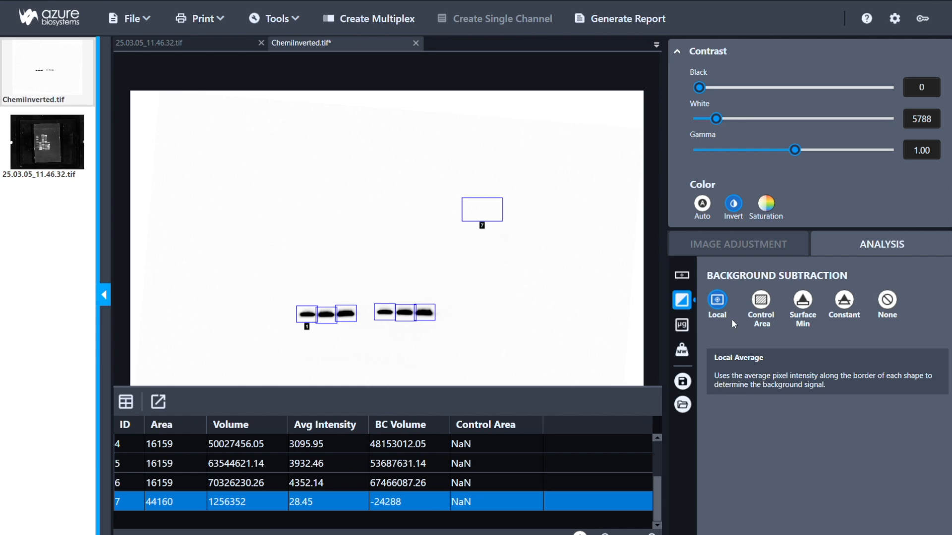
{"action": "left_click", "coordinate": [805, 302]}
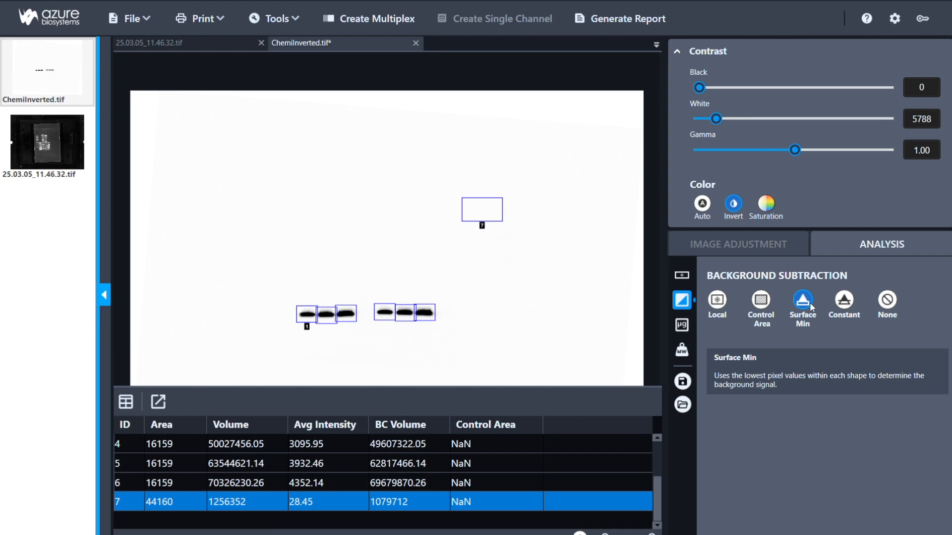
Step: Apply Constant background subtraction with a value of 100 and reset the method to None
{"action": "left_click", "coordinate": [848, 303]}
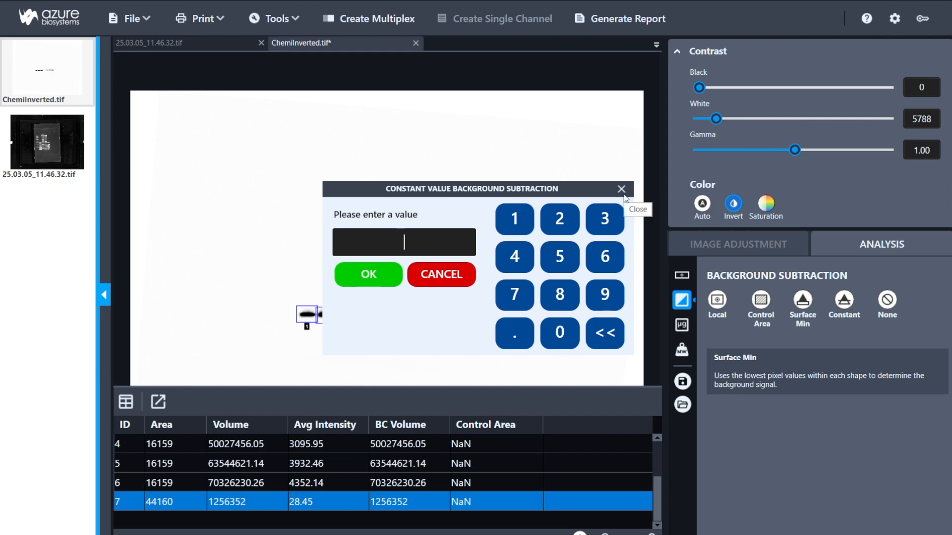
{"action": "type", "text": "100"}
{"action": "left_click", "coordinate": [363, 285]}
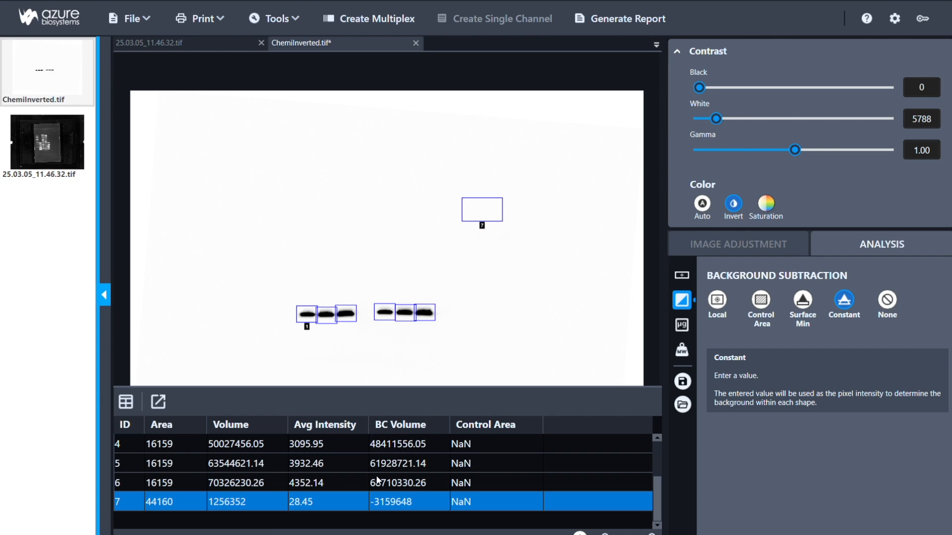
{"action": "left_click", "coordinate": [886, 302]}
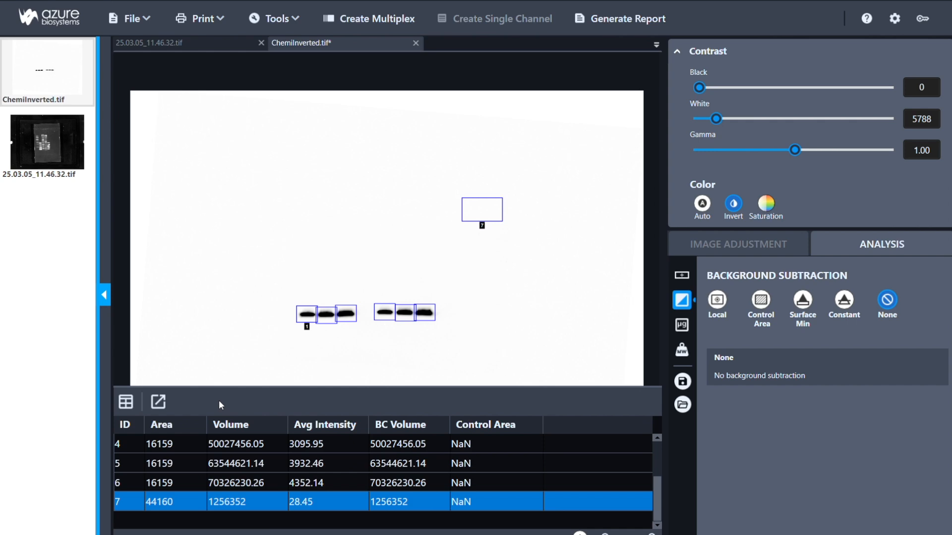
Step: Add the Bkgd, Bkgd SD and Signal/Noise data fields to the results table and apply Surface Min background subtraction
{"action": "left_click", "coordinate": [127, 403]}
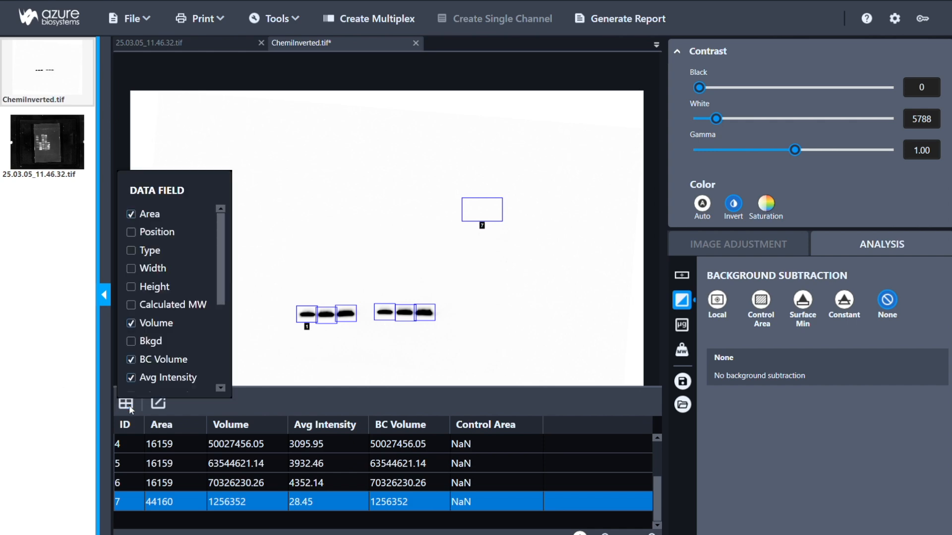
{"action": "scroll", "coordinate": [161, 330], "scroll_direction": "down", "scroll_amount": 1}
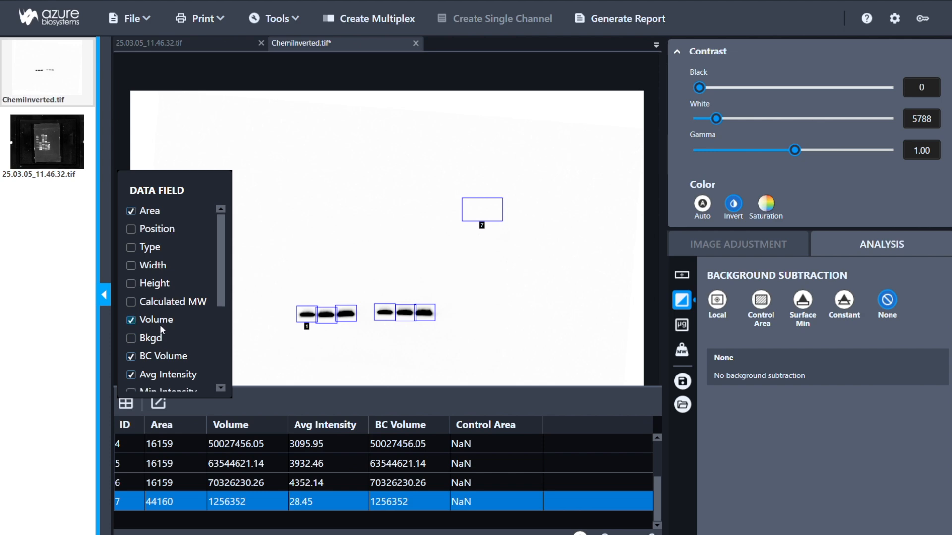
{"action": "left_click", "coordinate": [132, 338]}
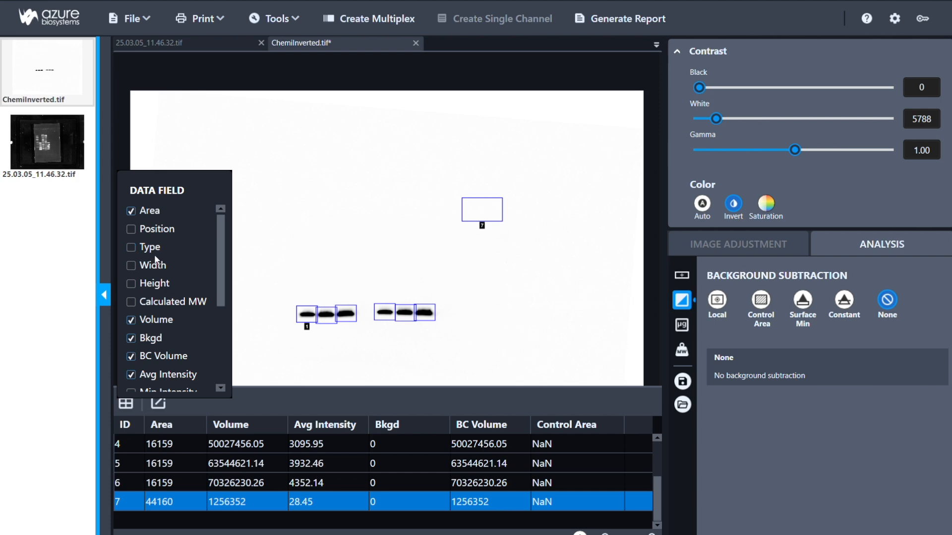
{"action": "scroll", "coordinate": [166, 283], "scroll_direction": "down", "scroll_amount": 3}
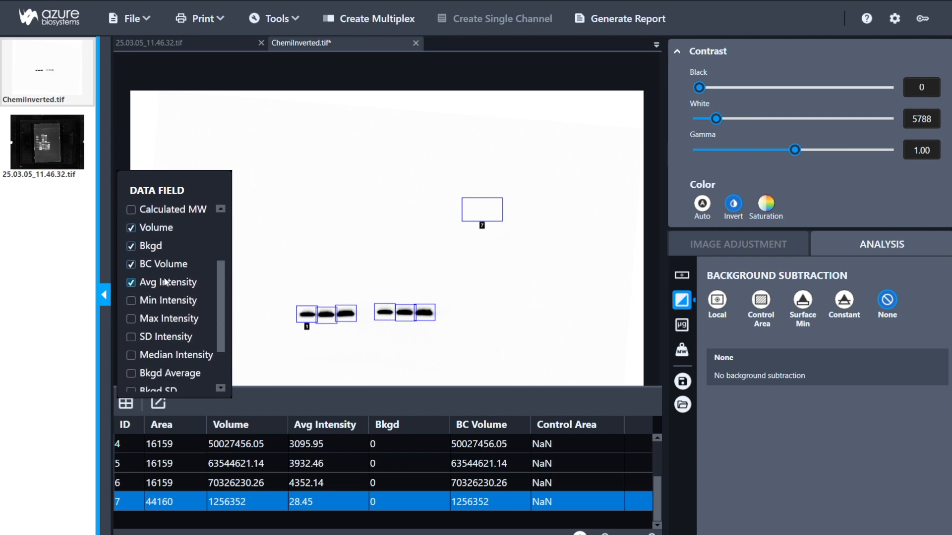
{"action": "scroll", "coordinate": [166, 282], "scroll_direction": "down", "scroll_amount": 2}
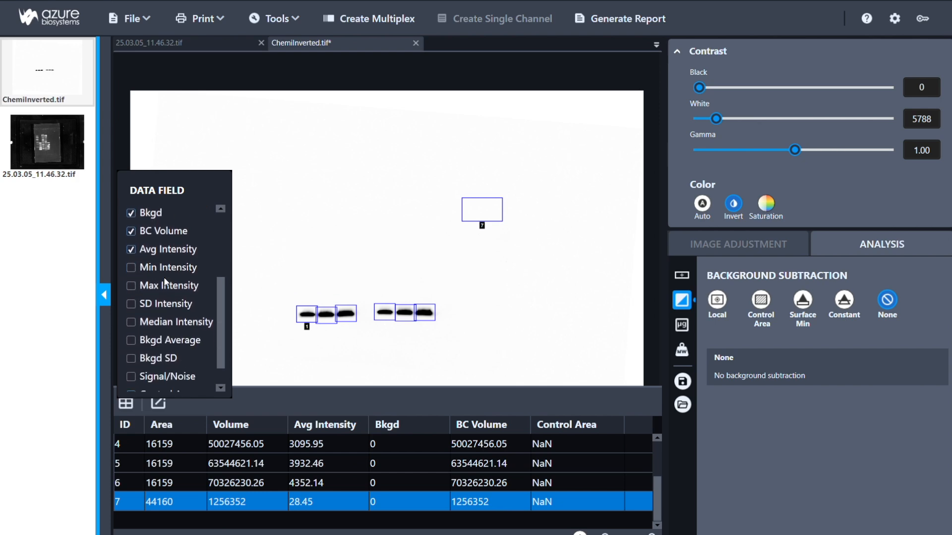
{"action": "scroll", "coordinate": [165, 282], "scroll_direction": "down", "scroll_amount": 1}
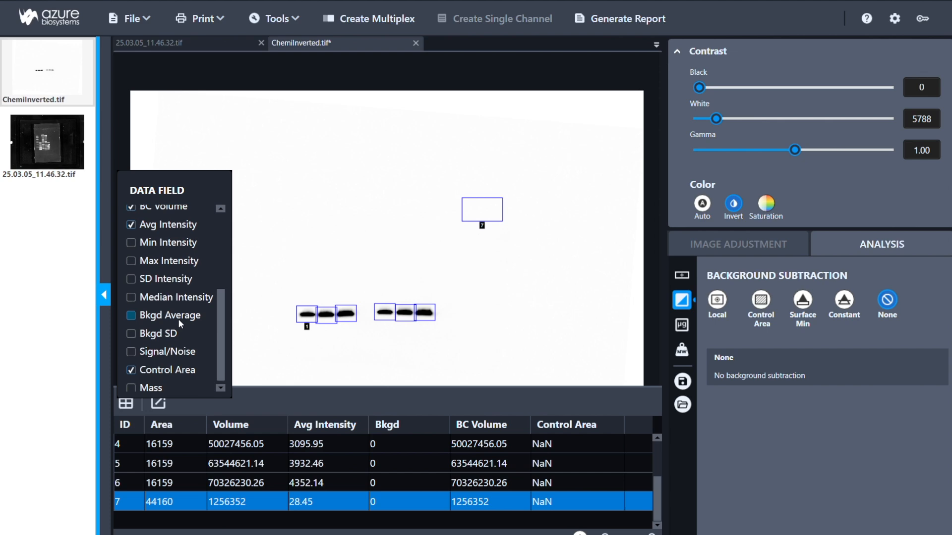
{"action": "scroll", "coordinate": [177, 320], "scroll_direction": "down", "scroll_amount": 1}
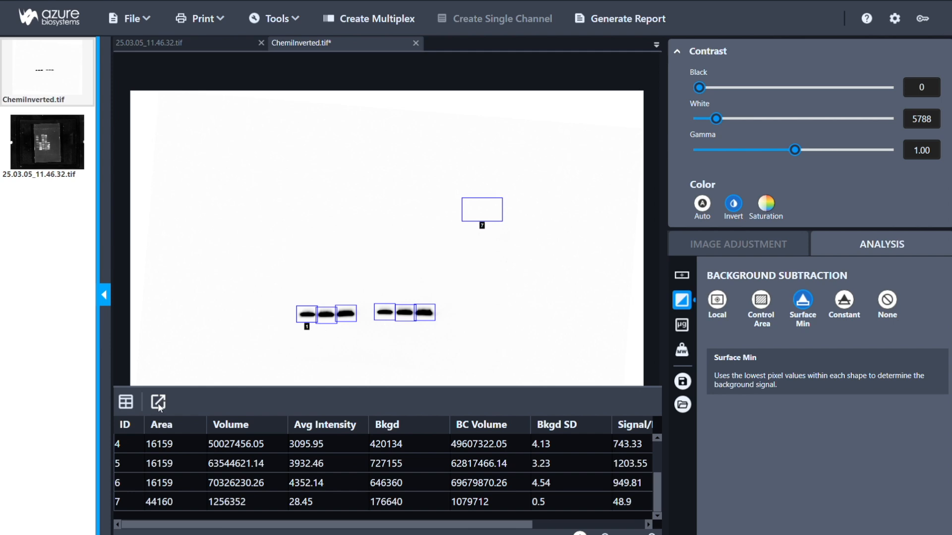
Step: Generate a report for ChemiInverted.tif and review its image info, annotated image and analysis table
{"action": "left_click", "coordinate": [621, 22]}
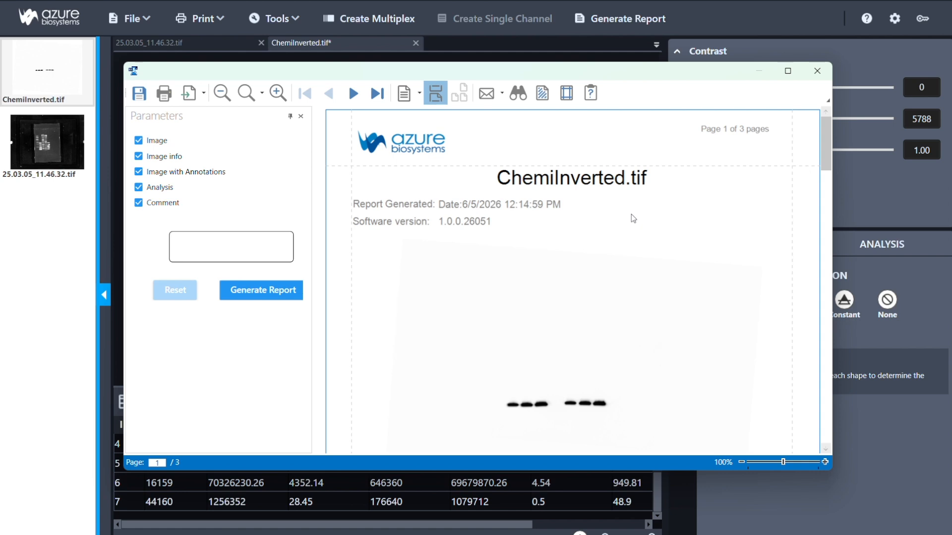
{"action": "scroll", "coordinate": [632, 217], "scroll_direction": "down", "scroll_amount": 5}
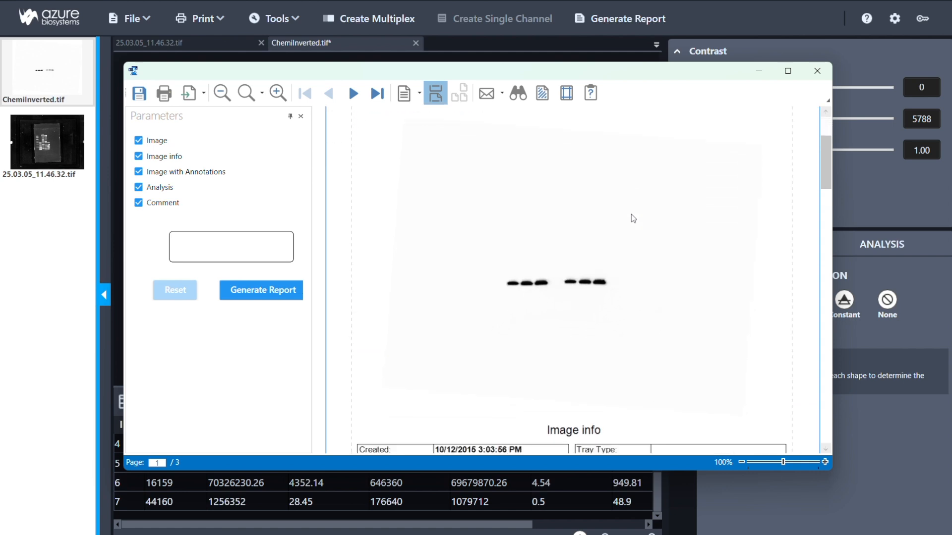
{"action": "scroll", "coordinate": [632, 216], "scroll_direction": "down", "scroll_amount": 5}
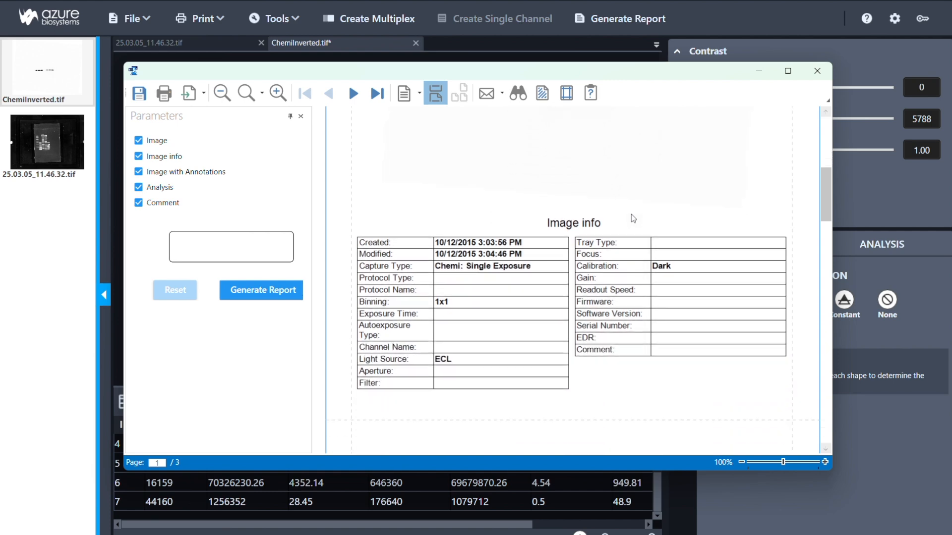
{"action": "scroll", "coordinate": [631, 214], "scroll_direction": "down", "scroll_amount": 6}
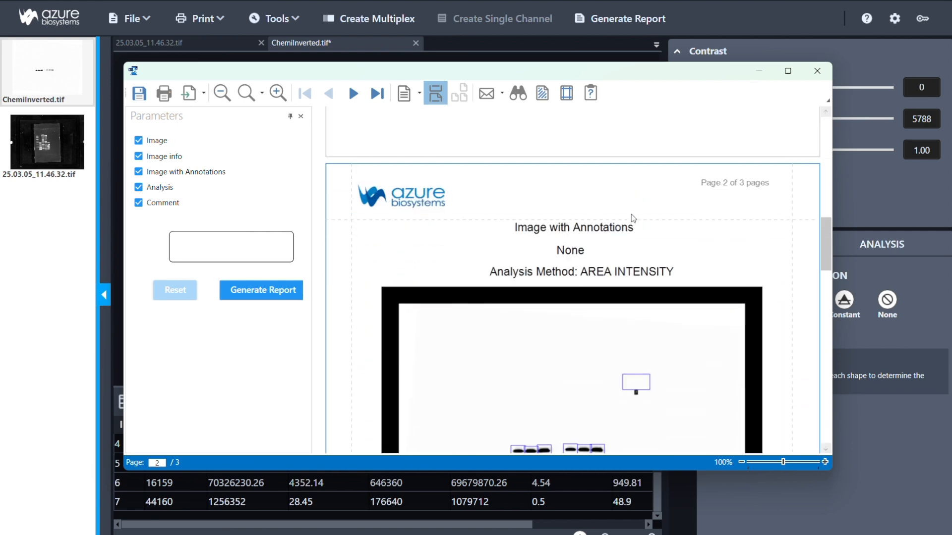
{"action": "scroll", "coordinate": [631, 215], "scroll_direction": "down", "scroll_amount": 3}
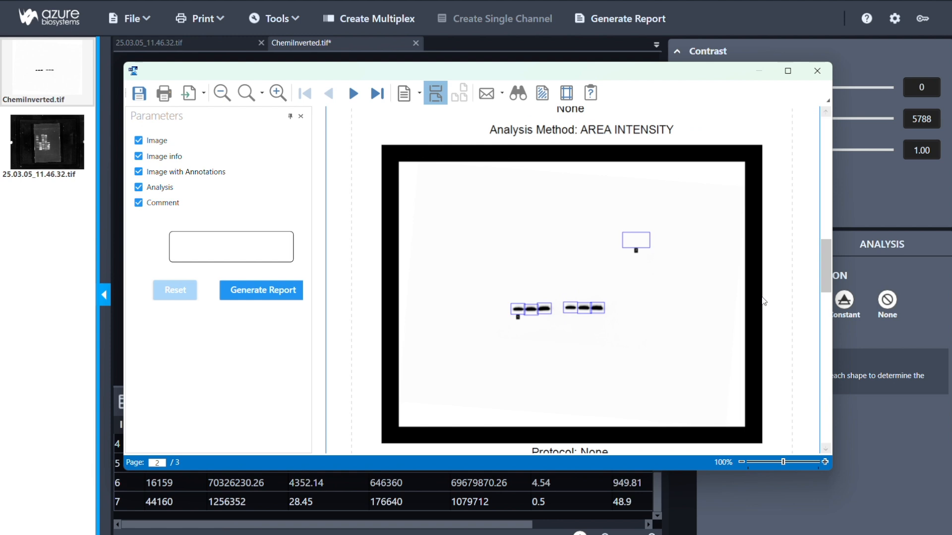
{"action": "scroll", "coordinate": [764, 301], "scroll_direction": "down", "scroll_amount": 2}
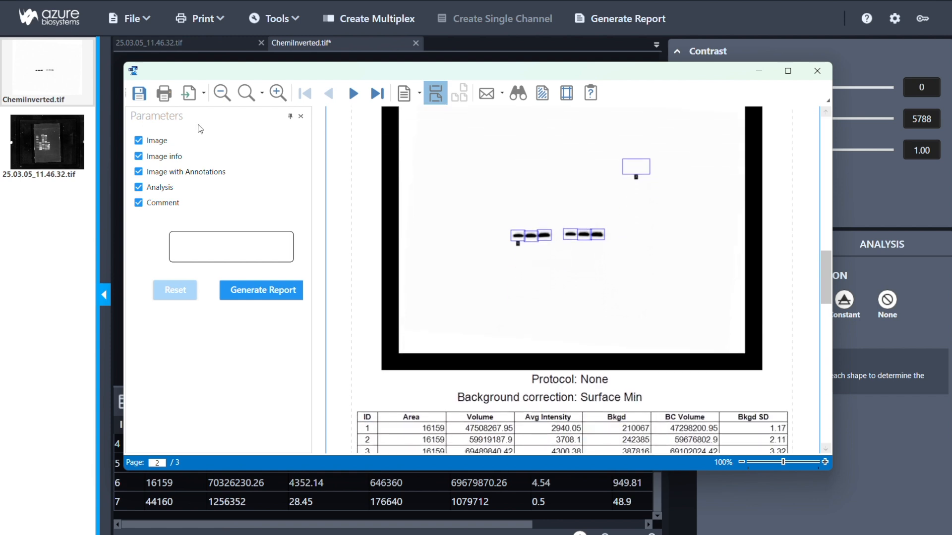